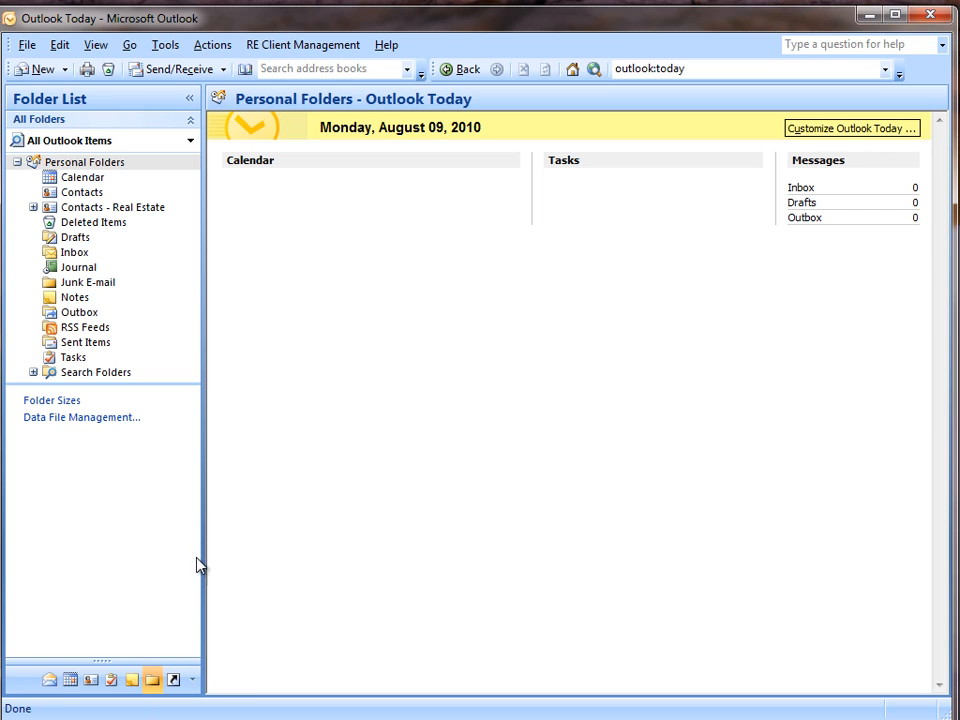
# - Try nesting the Contacts - Real Estate folder inside Contacts, and move it back directly under Personal Folders
pyautogui.click(99, 208)
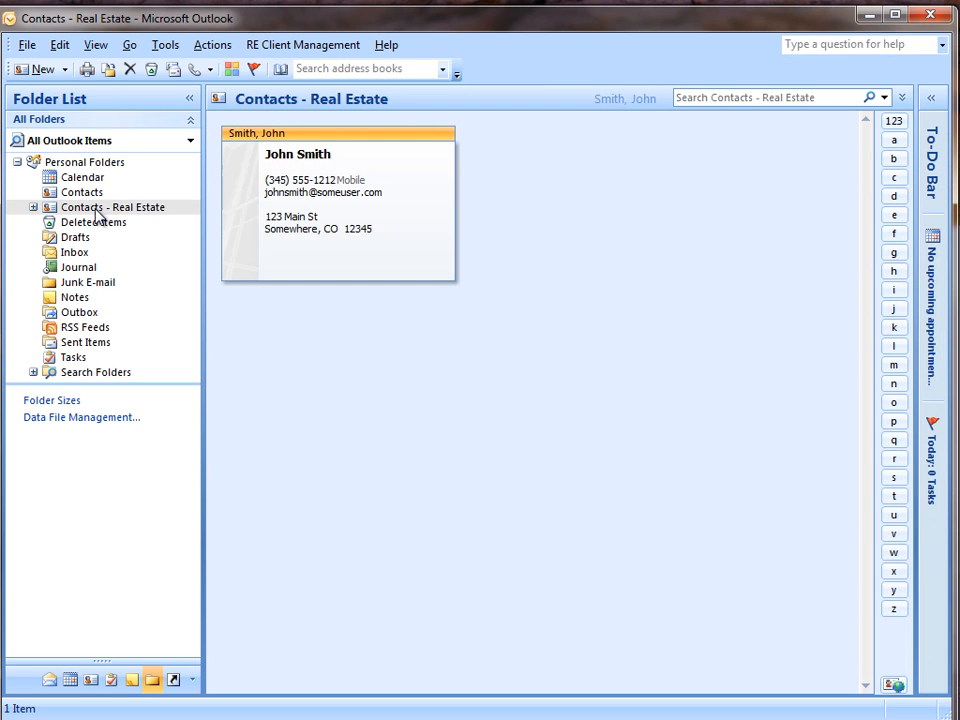
pyautogui.moveTo(90, 214); pyautogui.dragTo(90, 199)
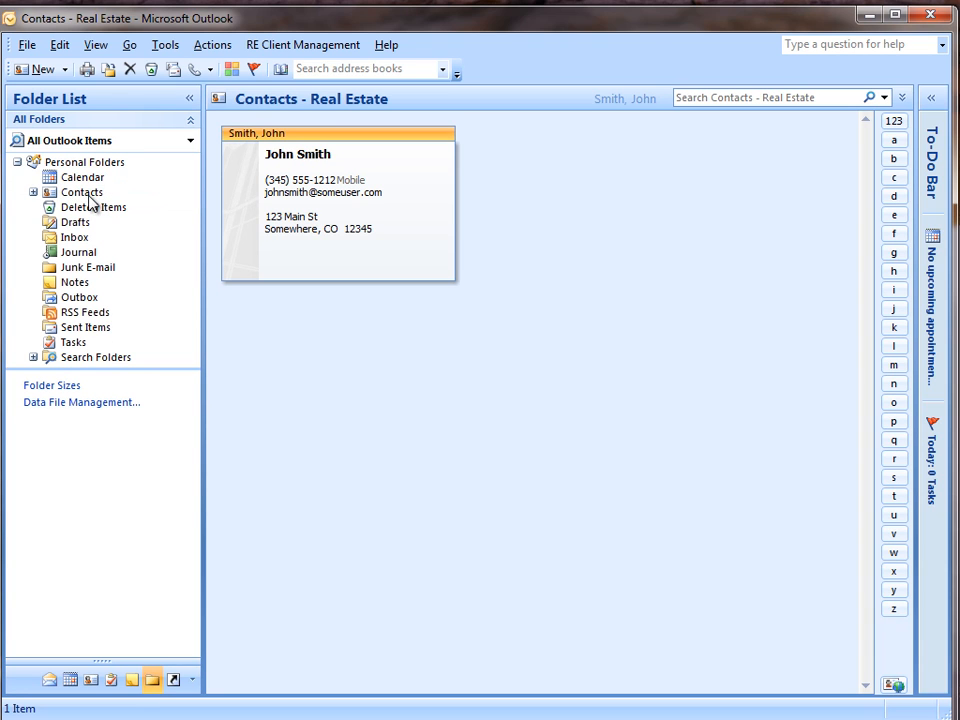
pyautogui.click(33, 192)
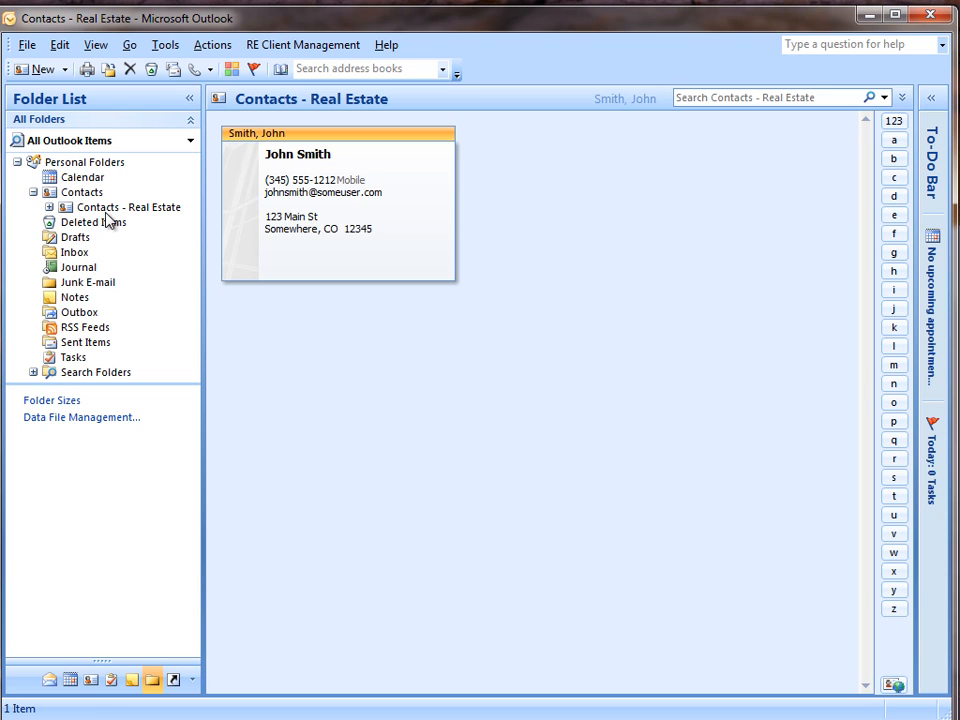
pyautogui.moveTo(110, 207); pyautogui.dragTo(100, 170)
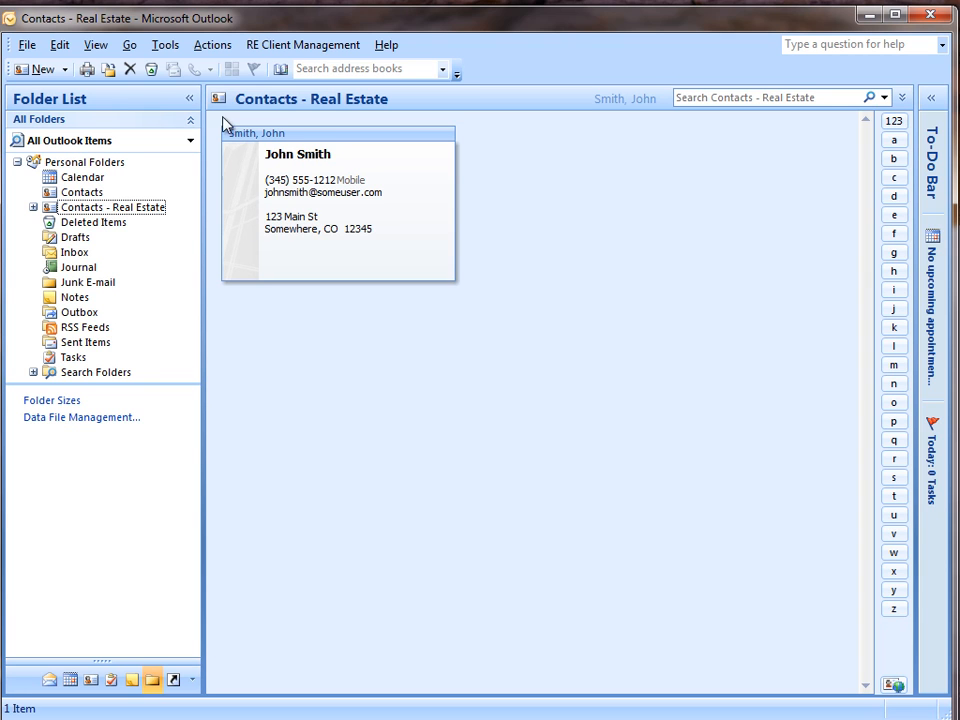
pyautogui.click(297, 50)
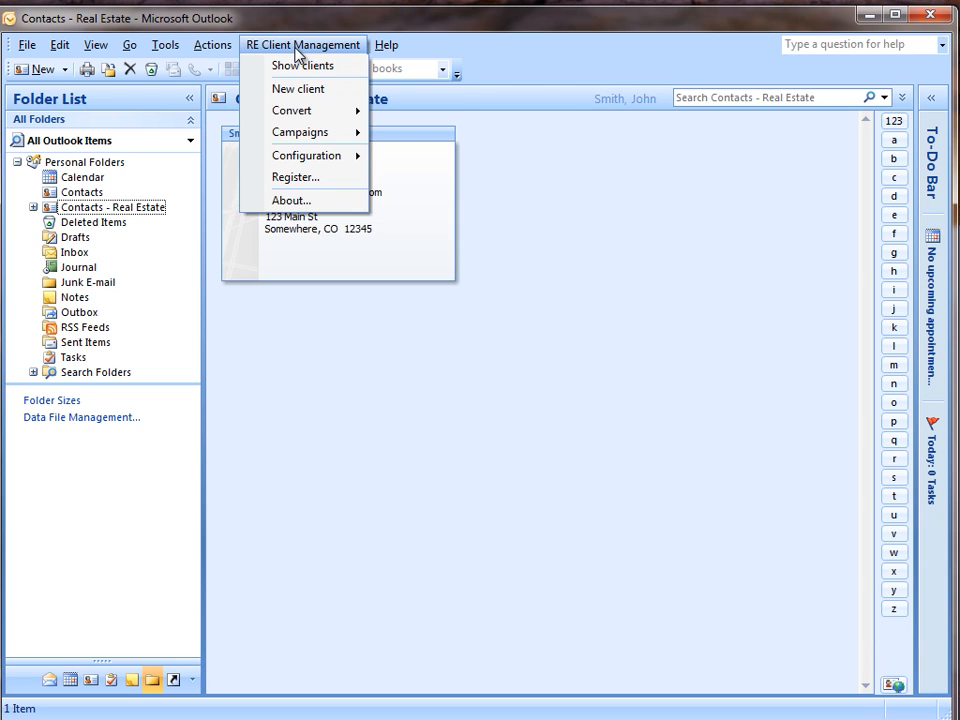
pyautogui.click(380, 24)
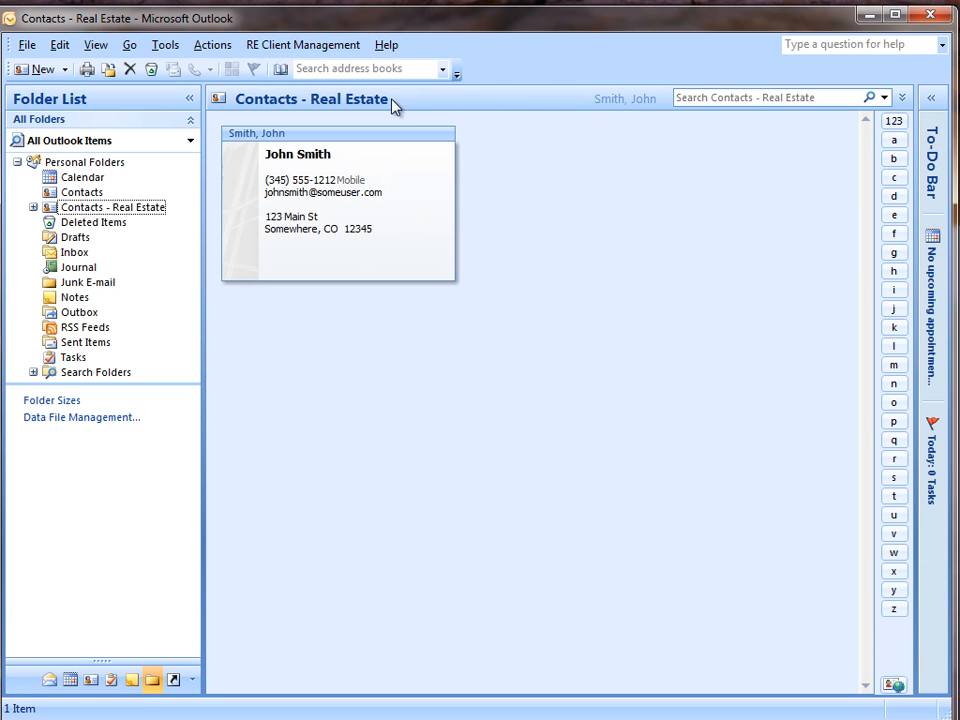
# - From the Mail view of Outlook Today, show the RE Client Management clients, and return to the folder list
pyautogui.click(64, 163)
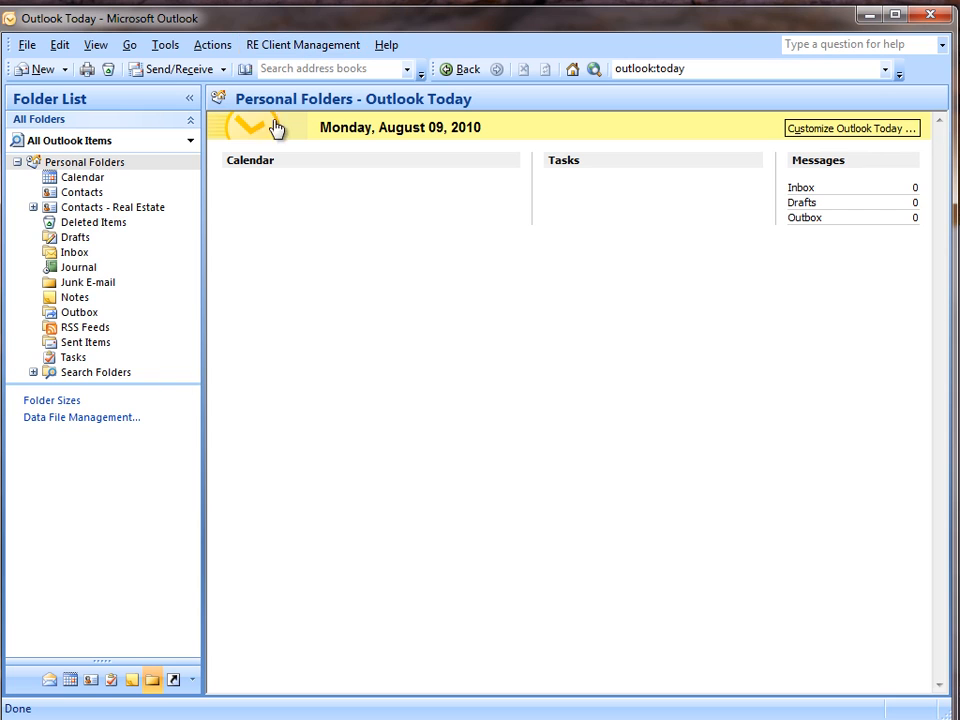
pyautogui.click(49, 680)
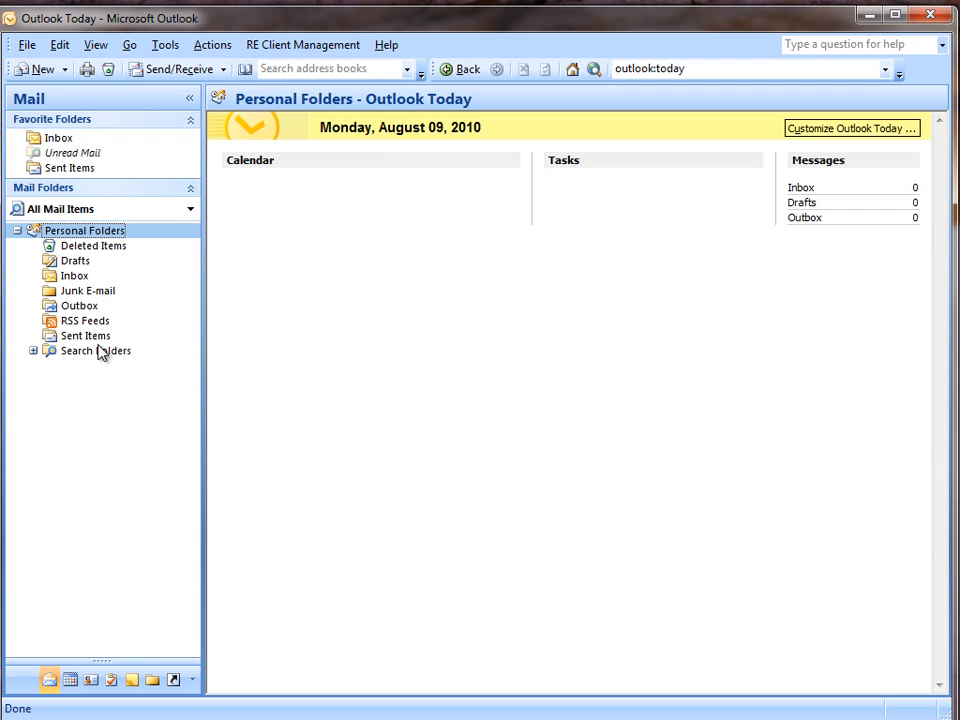
pyautogui.click(308, 46)
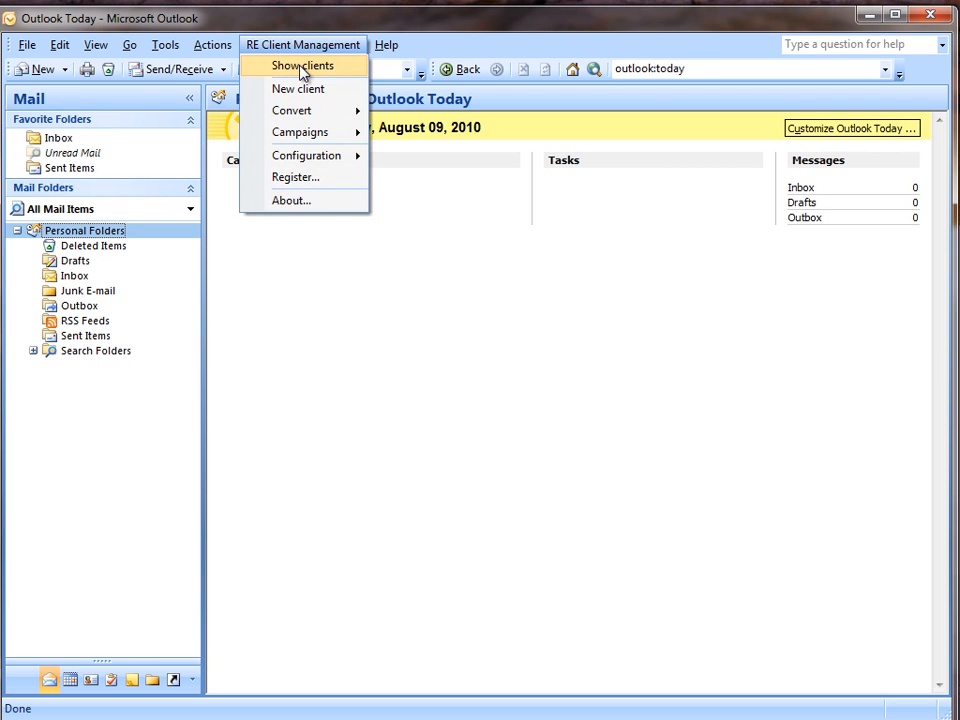
pyautogui.click(302, 67)
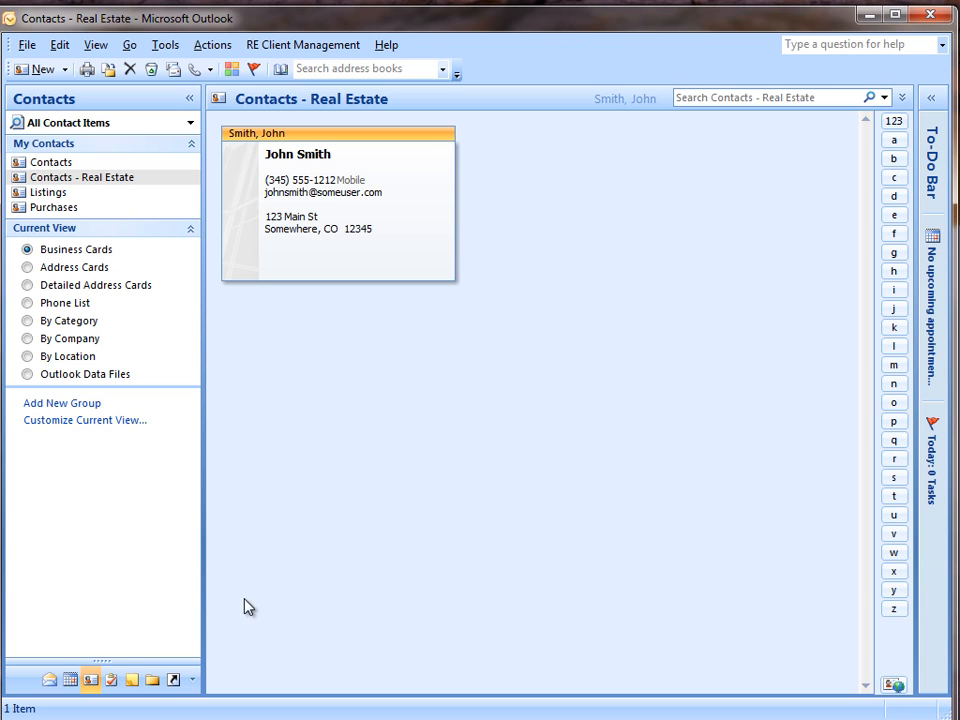
pyautogui.click(154, 681)
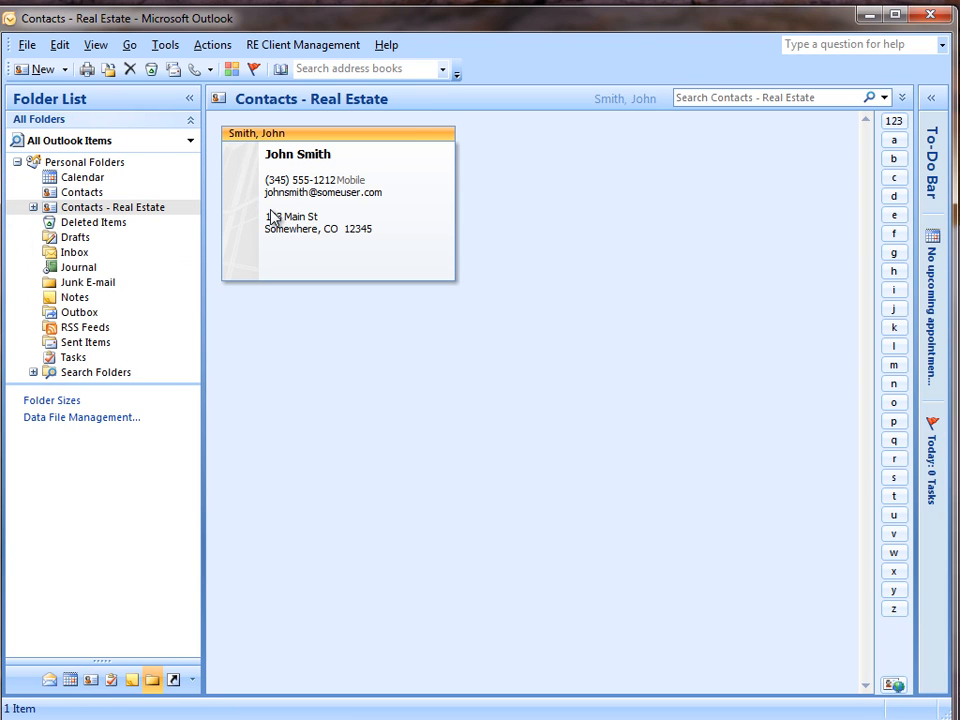
# - Look at a blank new RECM client form twice, the second time from empty folder space, discarding each without saving
pyautogui.click(296, 50)
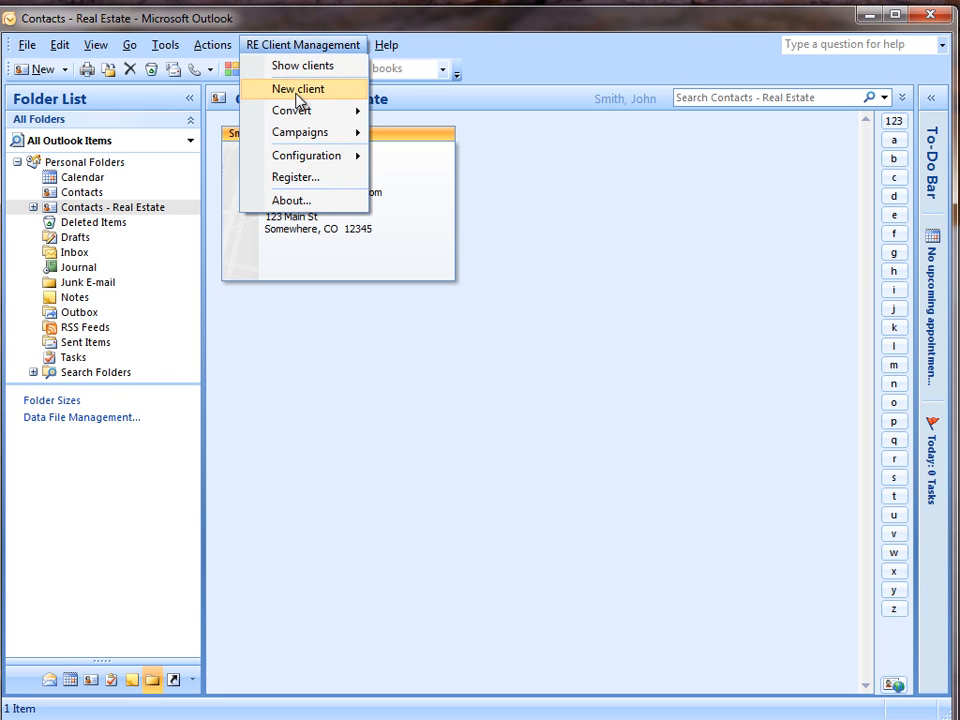
pyautogui.click(300, 90)
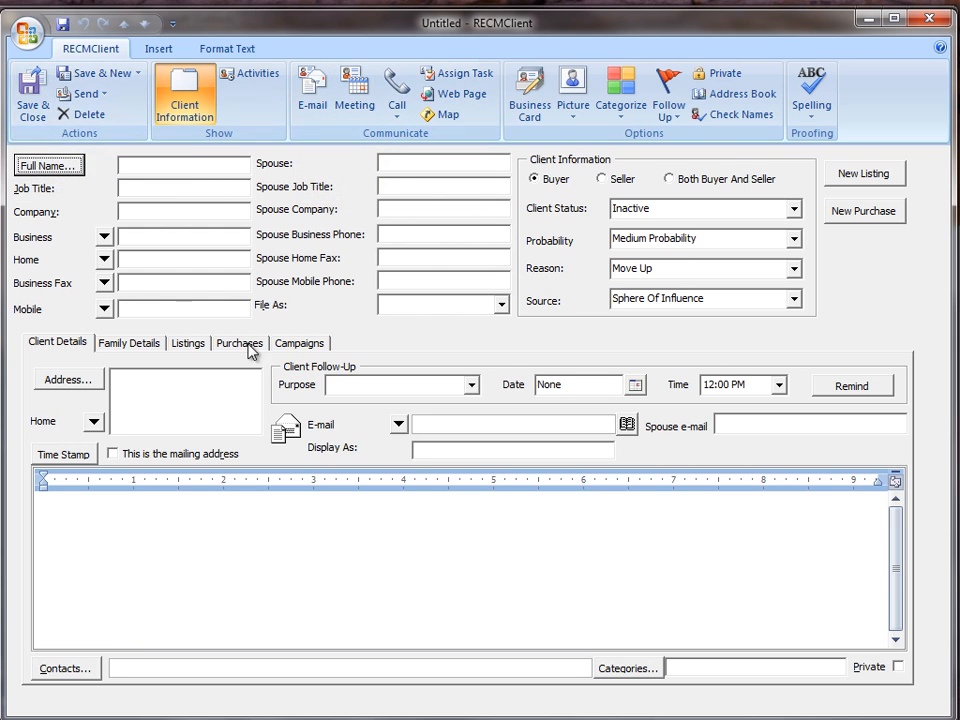
pyautogui.click(929, 18)
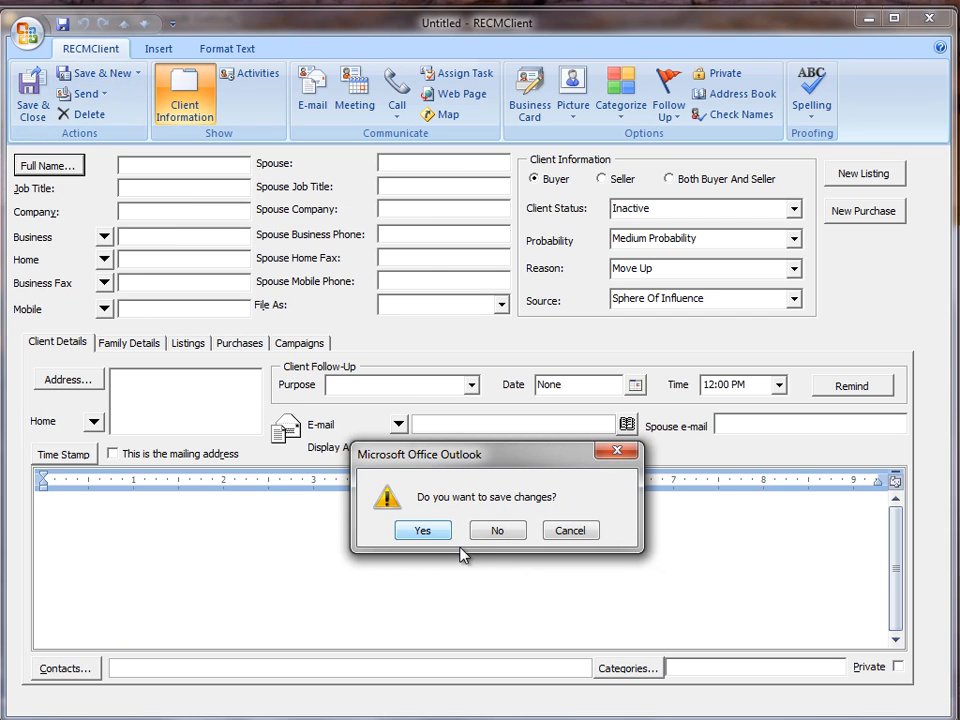
pyautogui.click(510, 538)
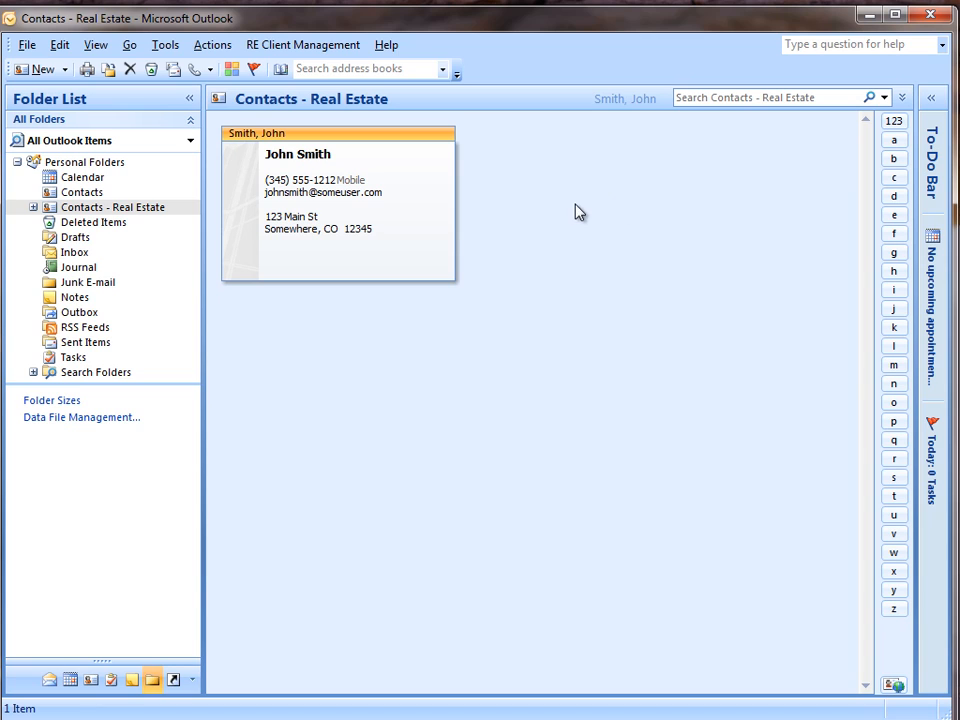
pyautogui.doubleClick(572, 210)
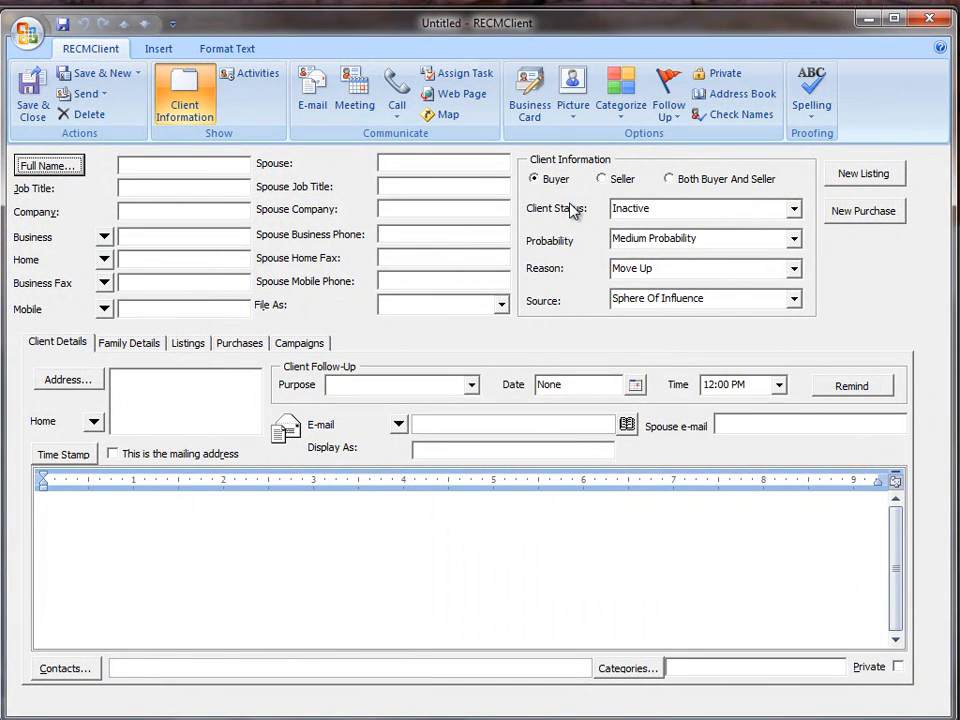
pyautogui.click(929, 18)
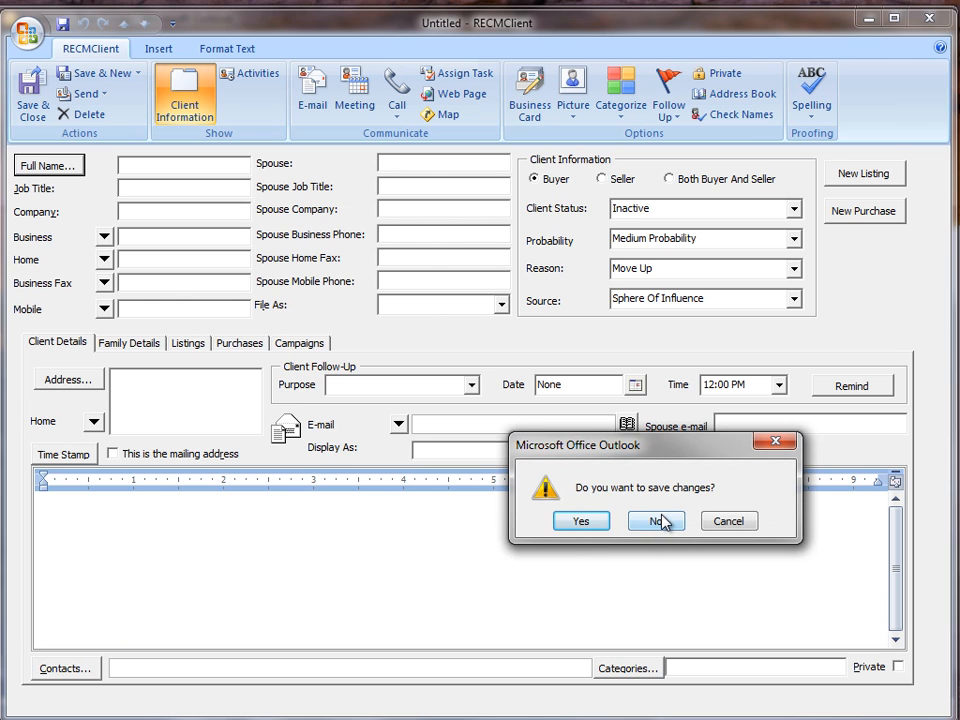
# - Convert the single listed RECM contact to an Outlook contact in the Contacts folder, keeping the original
pyautogui.click(303, 45)
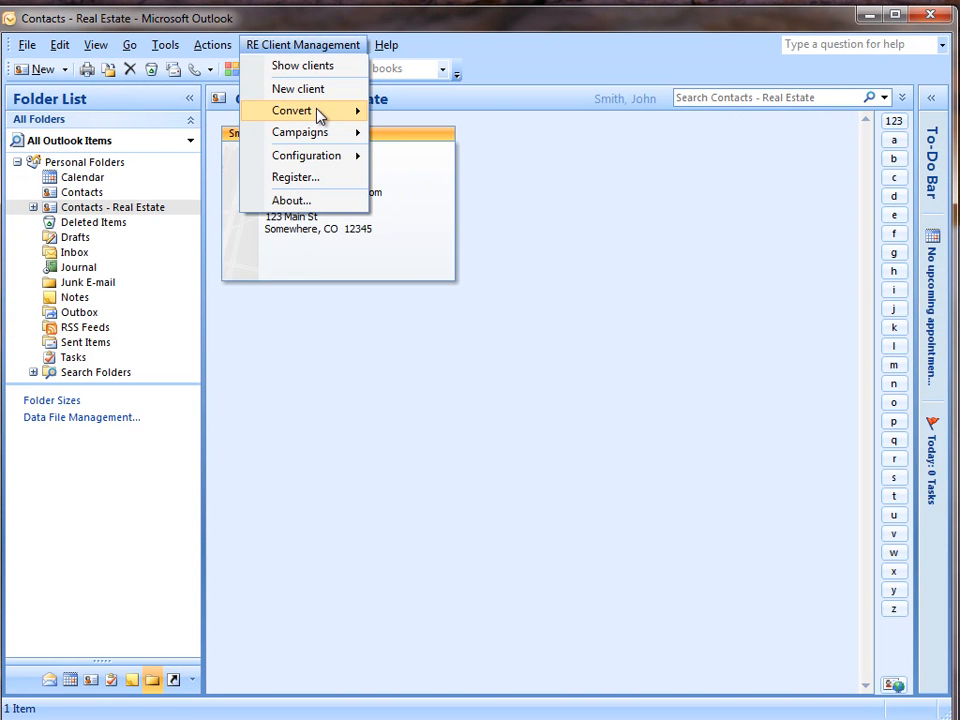
pyautogui.moveTo(319, 113)
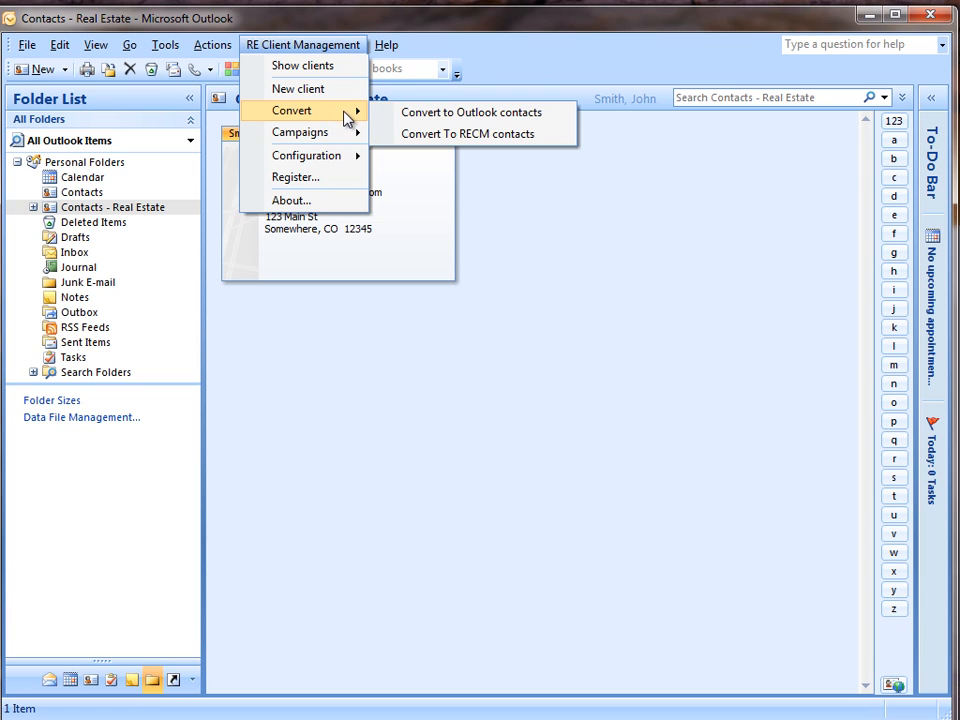
pyautogui.click(448, 118)
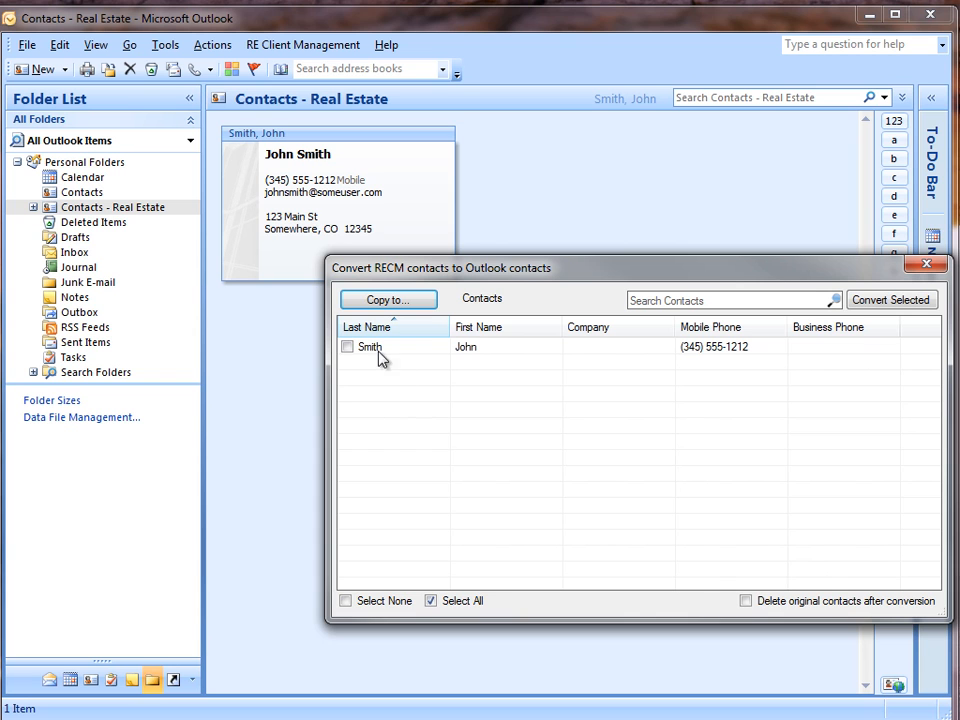
pyautogui.click(347, 347)
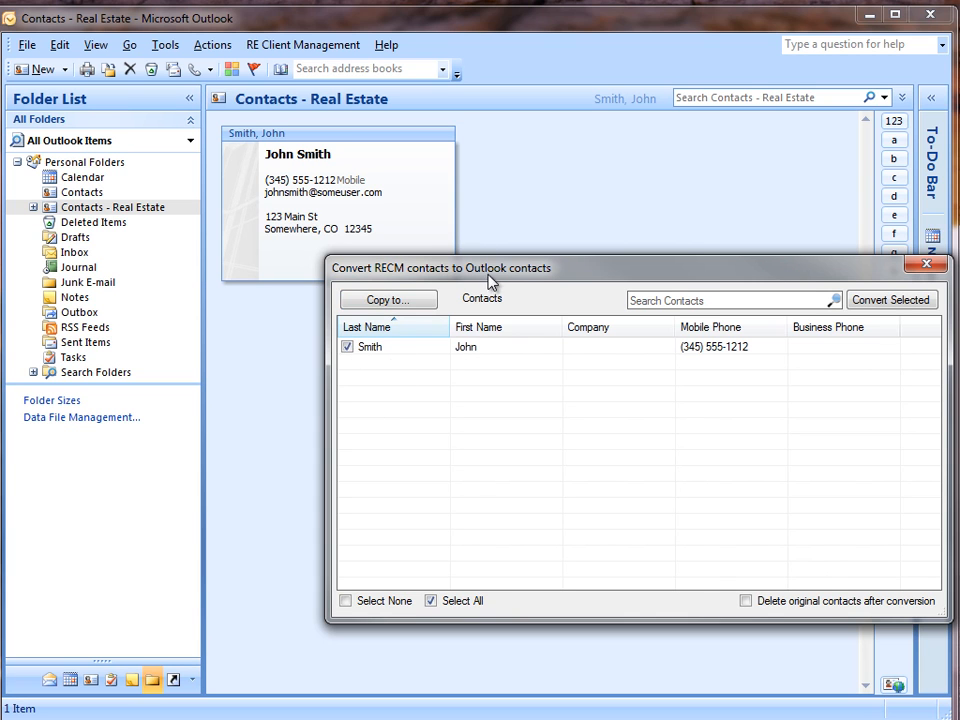
pyautogui.moveTo(487, 283); pyautogui.dragTo(345, 252)
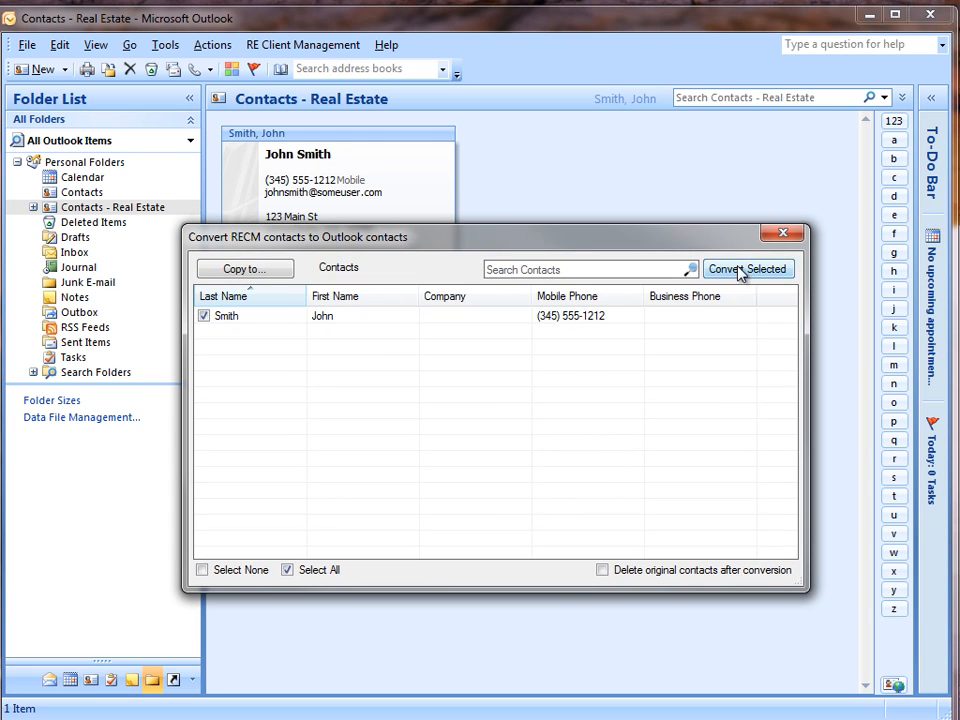
pyautogui.click(741, 268)
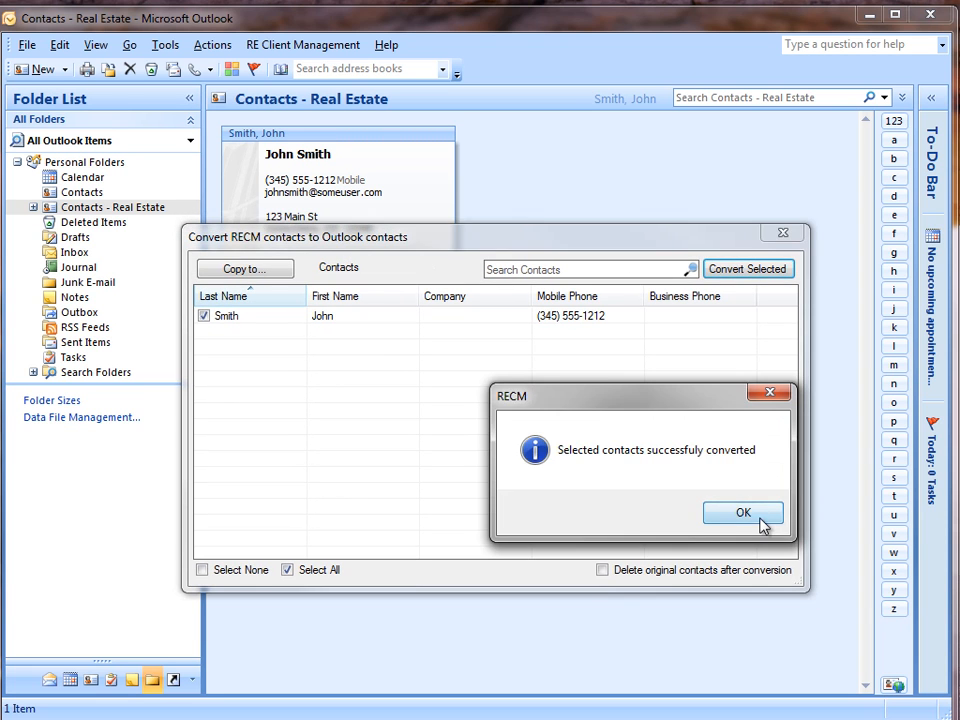
pyautogui.click(762, 516)
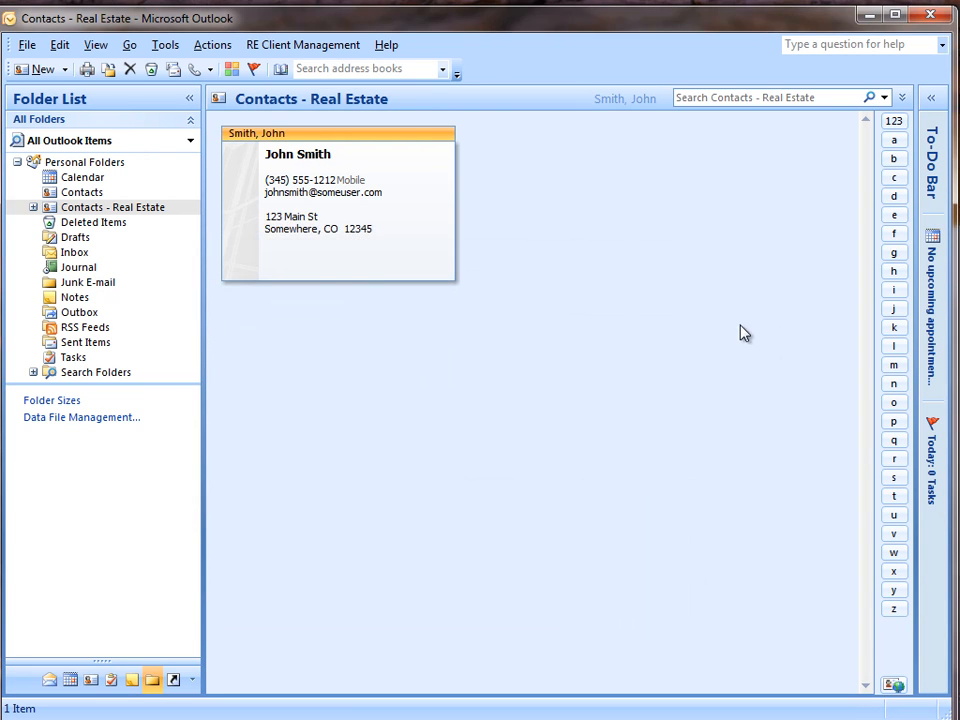
# - Examine the converted contact's details in the Contacts folder and close its form
pyautogui.click(99, 195)
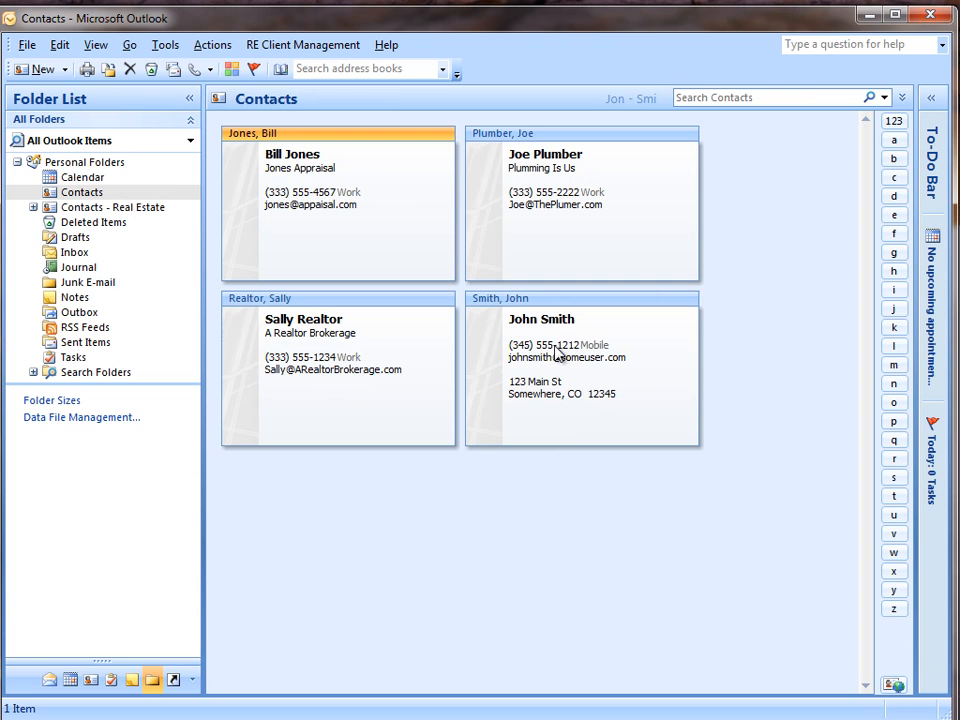
pyautogui.click(603, 303)
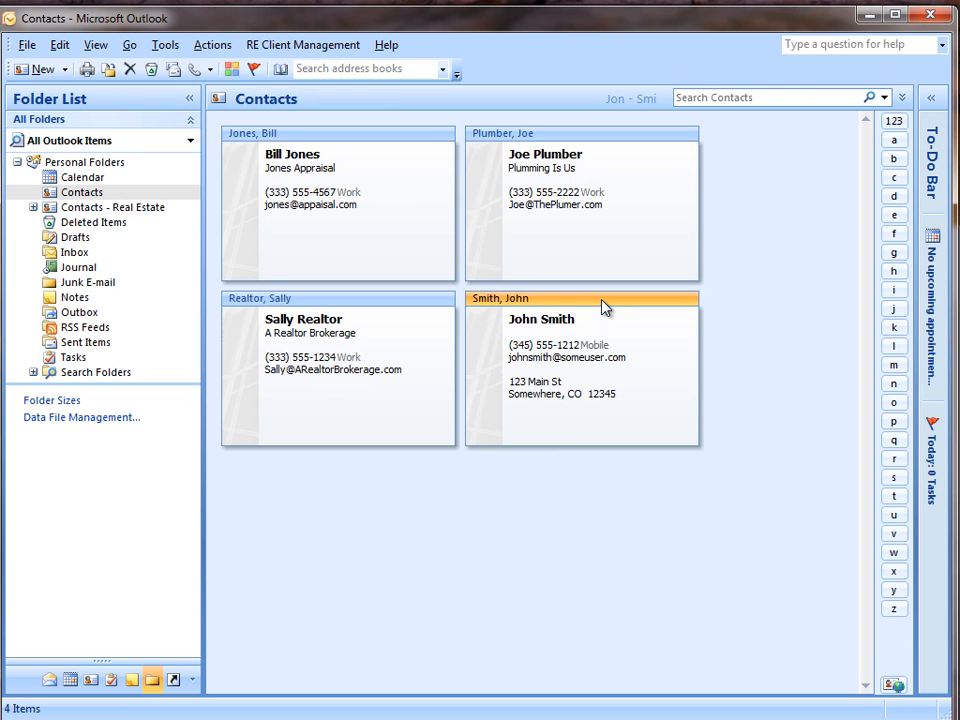
pyautogui.doubleClick(603, 307)
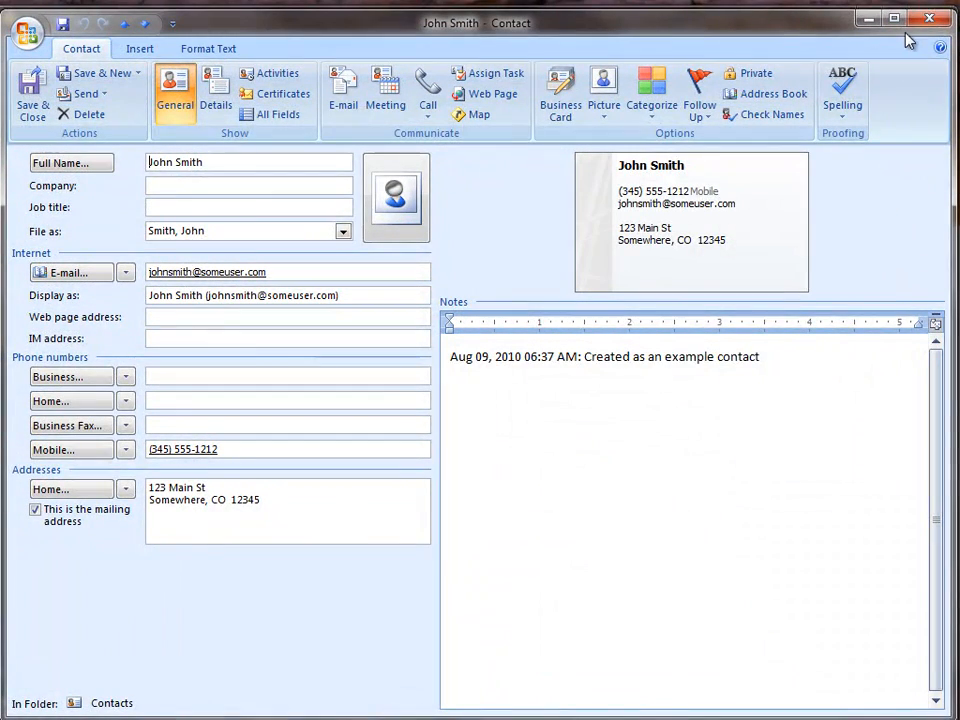
pyautogui.click(935, 20)
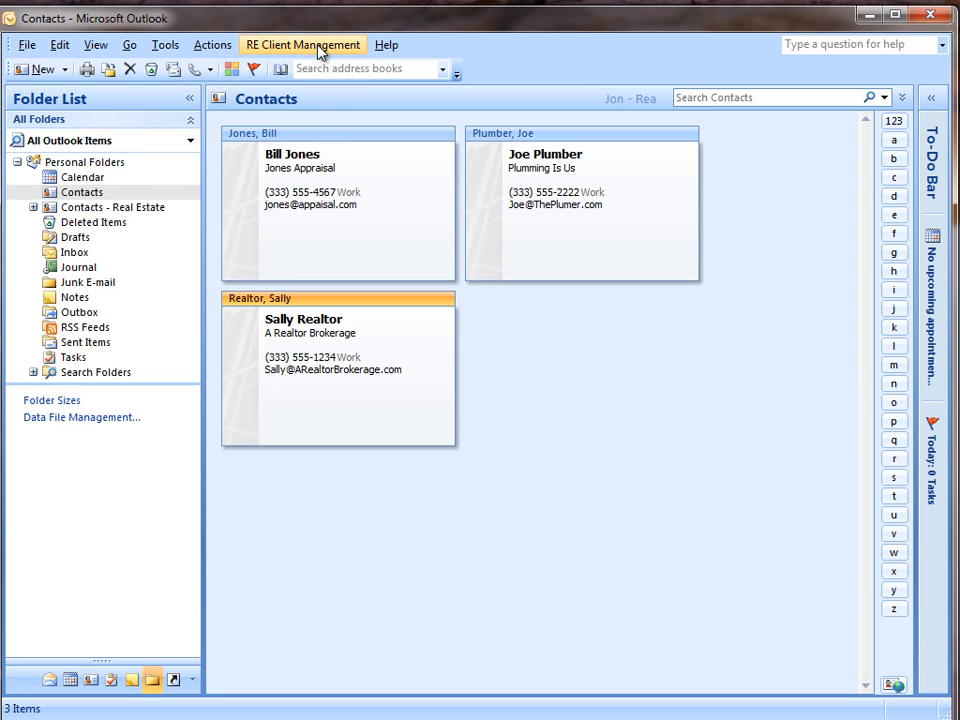
# - Start the conversion of Outlook contacts to RECM contacts and reposition its window
pyautogui.click(318, 46)
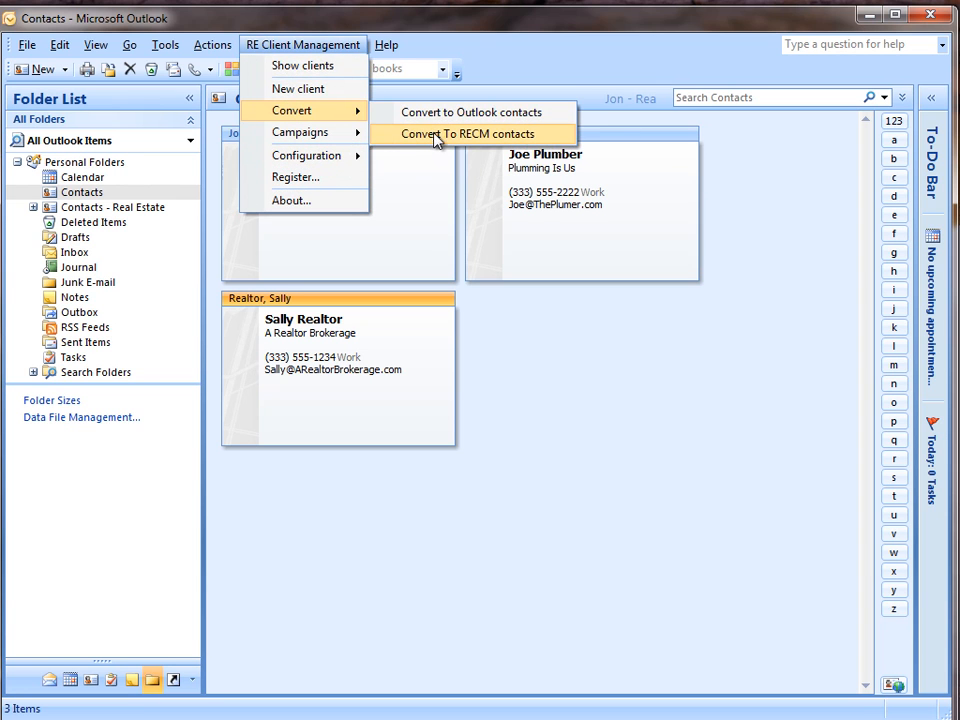
pyautogui.click(440, 134)
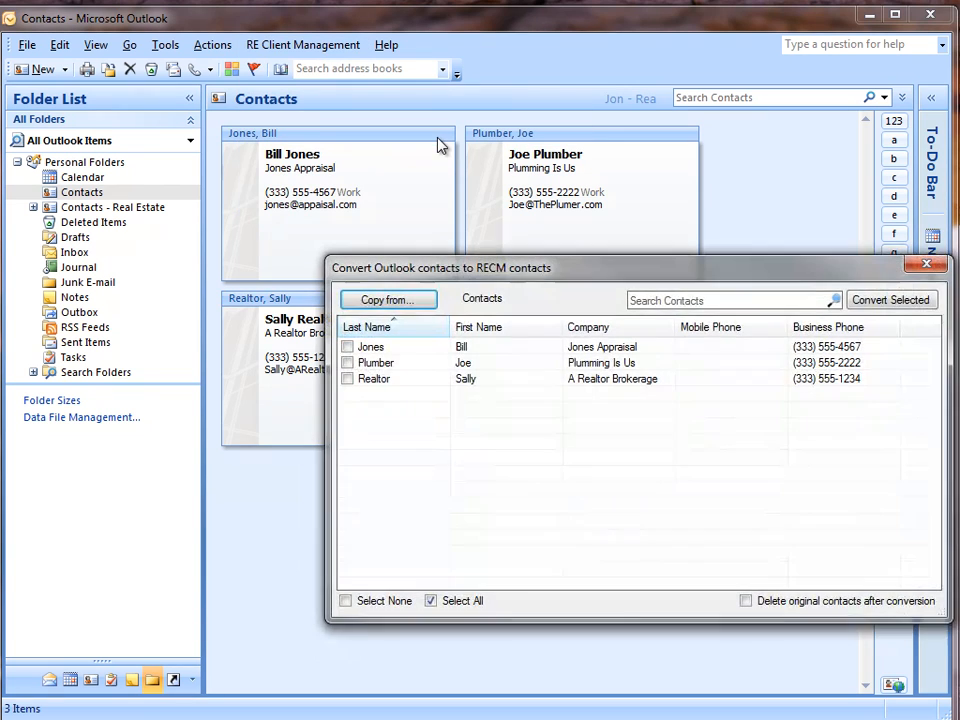
pyautogui.moveTo(503, 275); pyautogui.dragTo(317, 161)
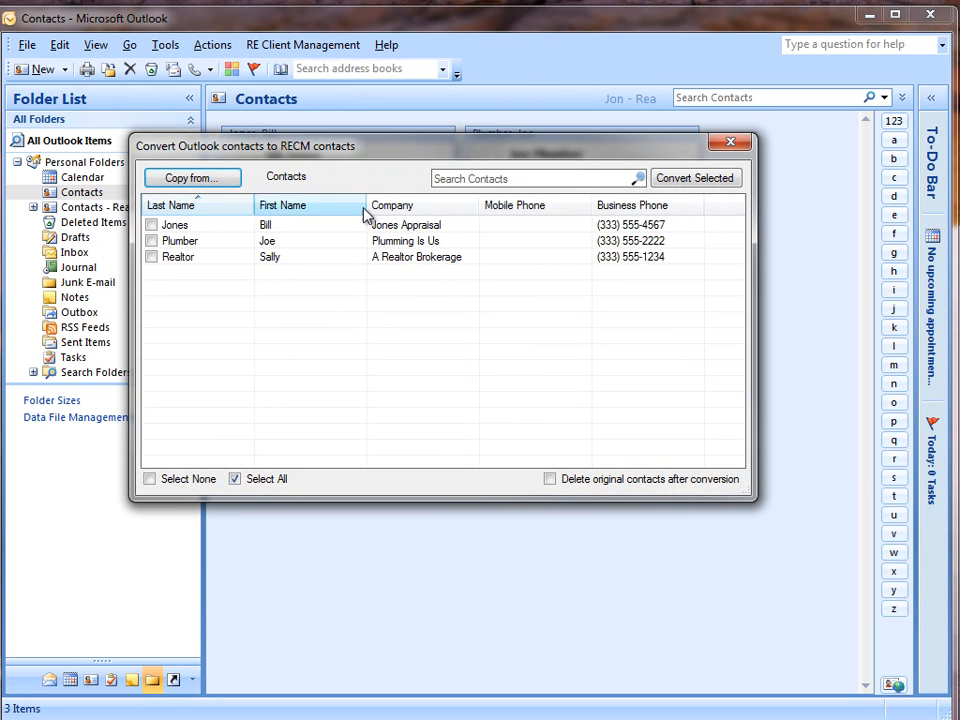
# - Filter the contacts available for conversion by "bi" and by "plu", clearing the search each time
pyautogui.click(449, 178)
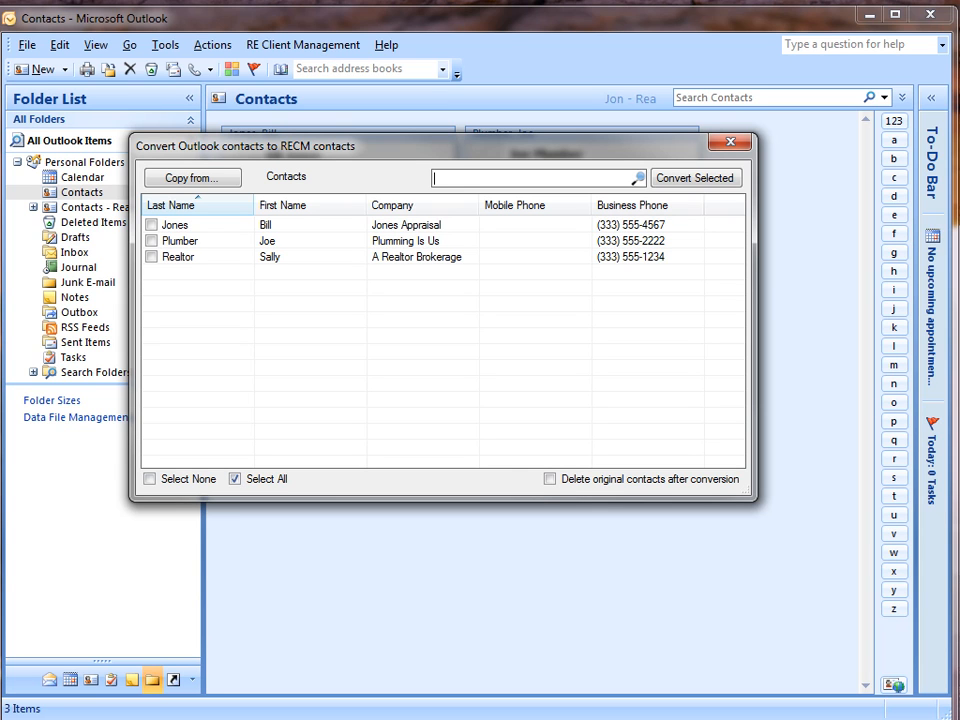
pyautogui.write('bi')
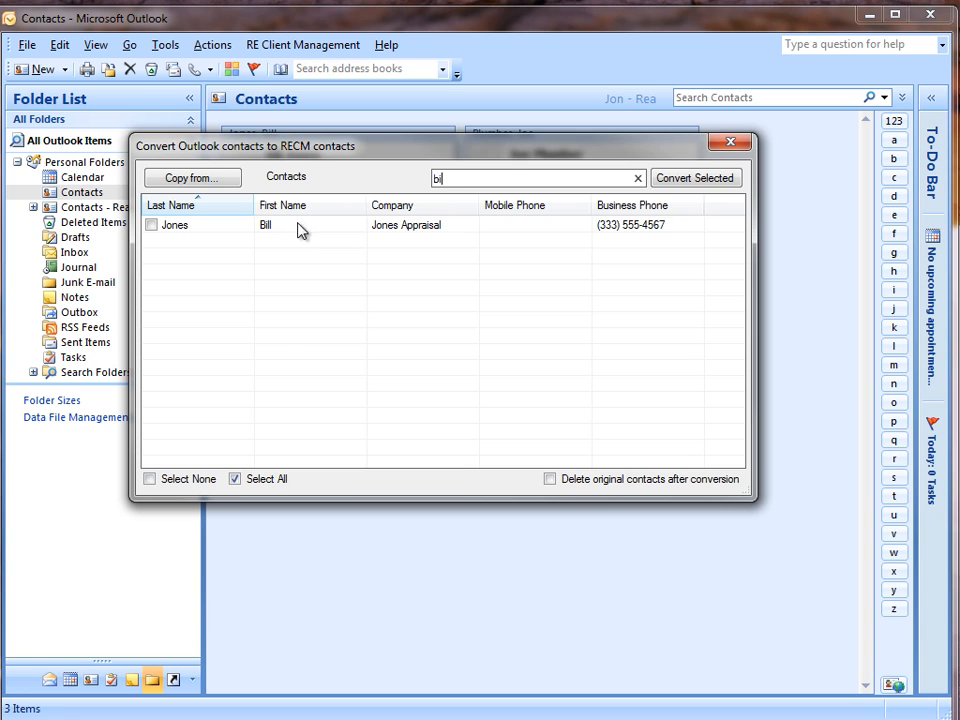
pyautogui.press('BackSpace')
pyautogui.press('BackSpace')
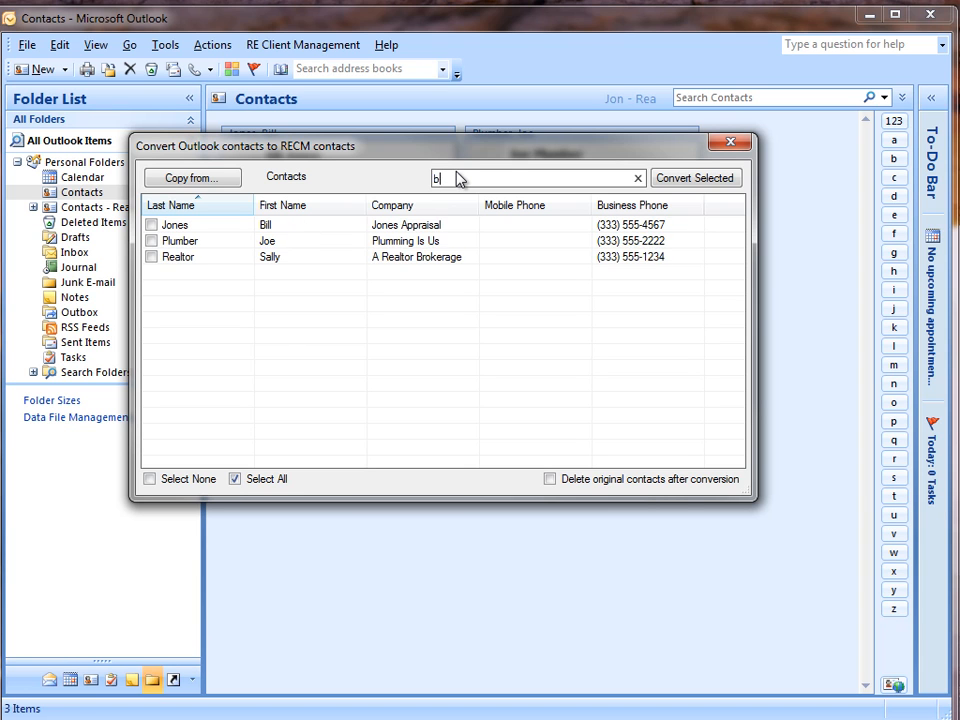
pyautogui.write('plu')
pyautogui.press('BackSpace')
pyautogui.press('BackSpace')
pyautogui.press('BackSpace')
# - Convert only the Plumming Is Us contact to an RECM contact, keeping the original Outlook contact
pyautogui.click(253, 478)
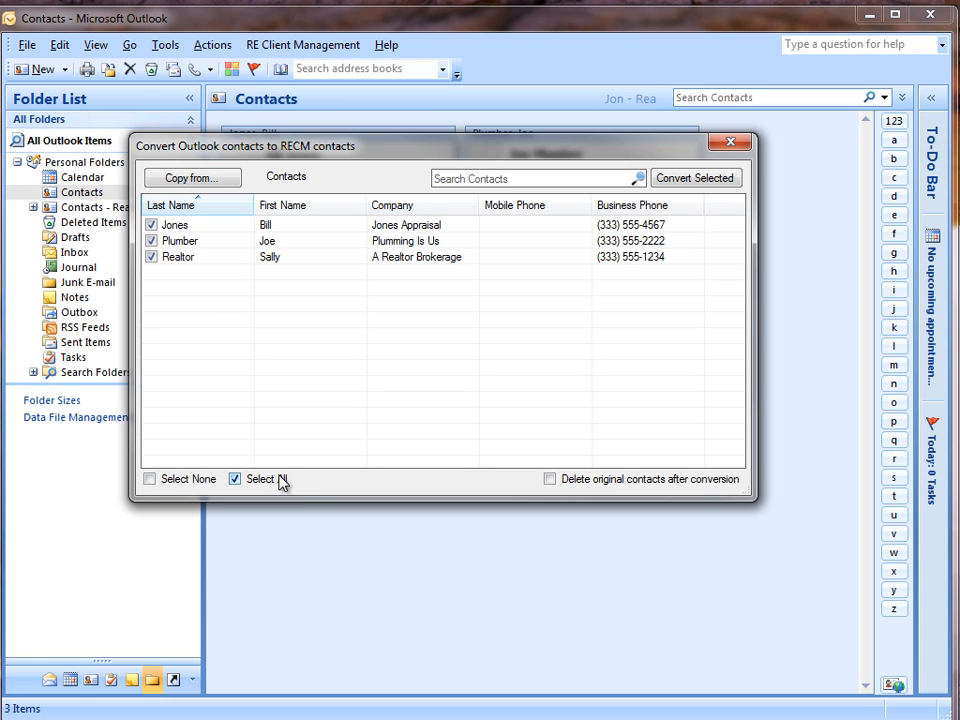
pyautogui.click(183, 482)
pyautogui.click(550, 480)
pyautogui.click(550, 479)
pyautogui.click(151, 241)
pyautogui.click(690, 181)
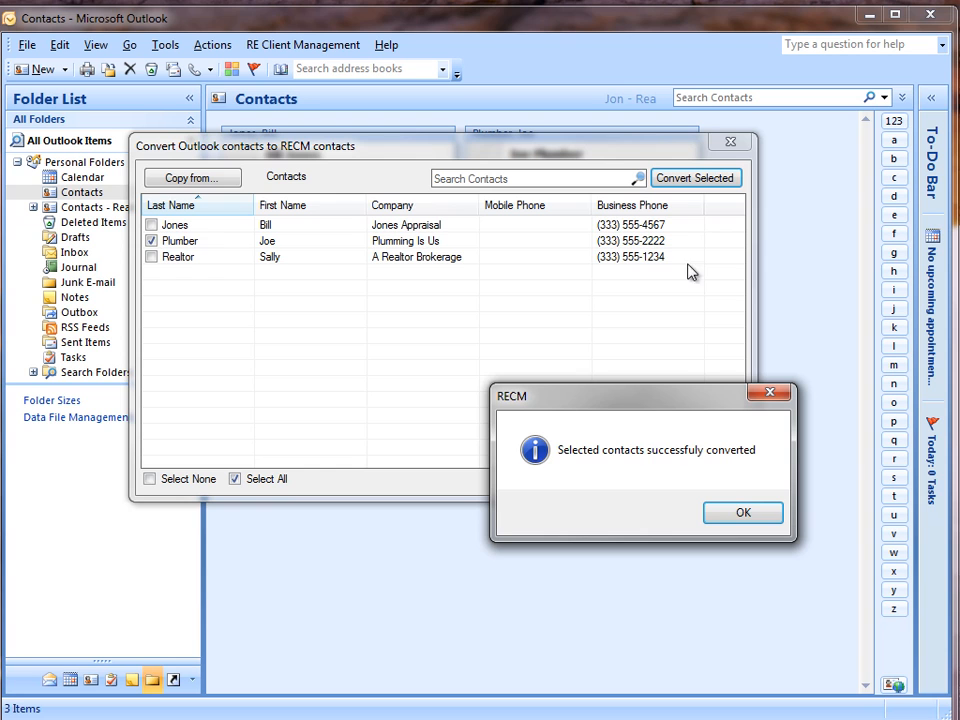
pyautogui.click(743, 512)
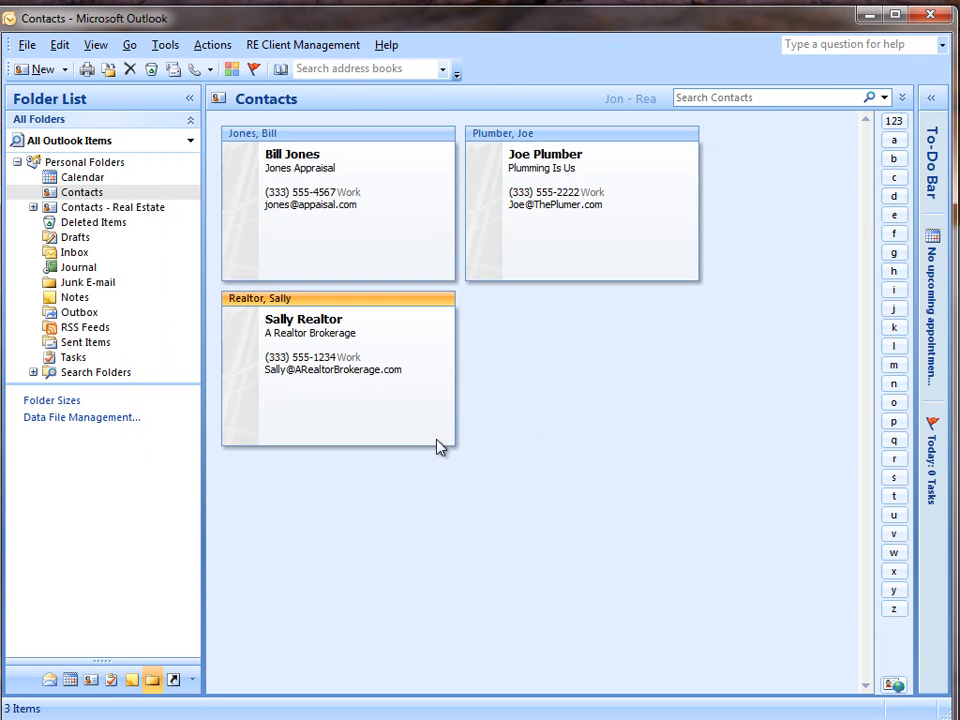
# - Open and close the converted Plumming Is Us contact in the Contacts - Real Estate folder, and delete it from there
pyautogui.click(120, 209)
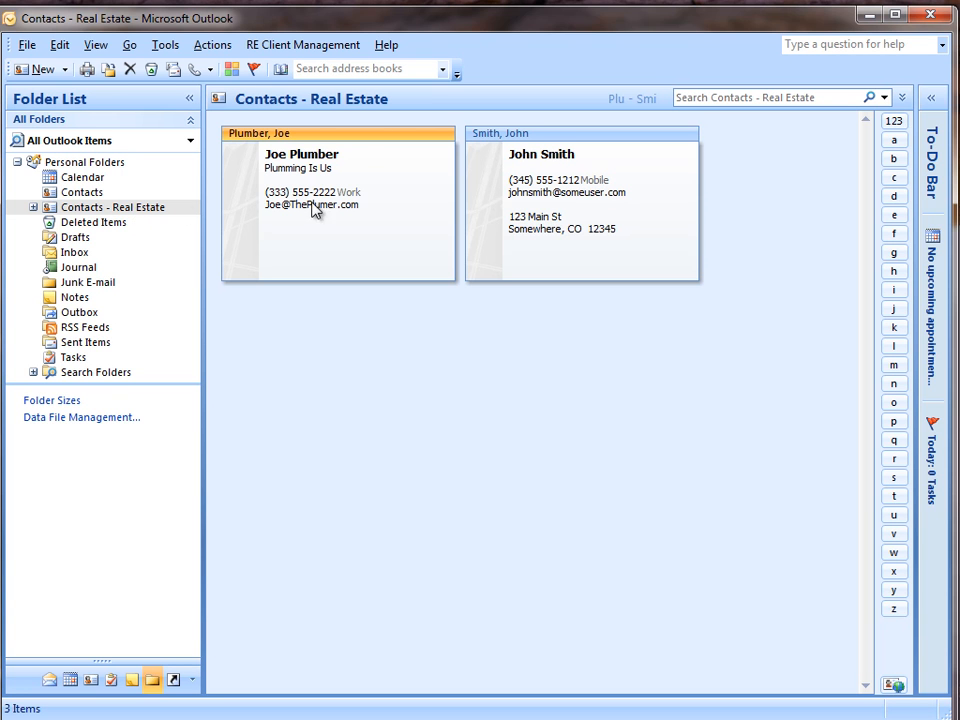
pyautogui.doubleClick(362, 137)
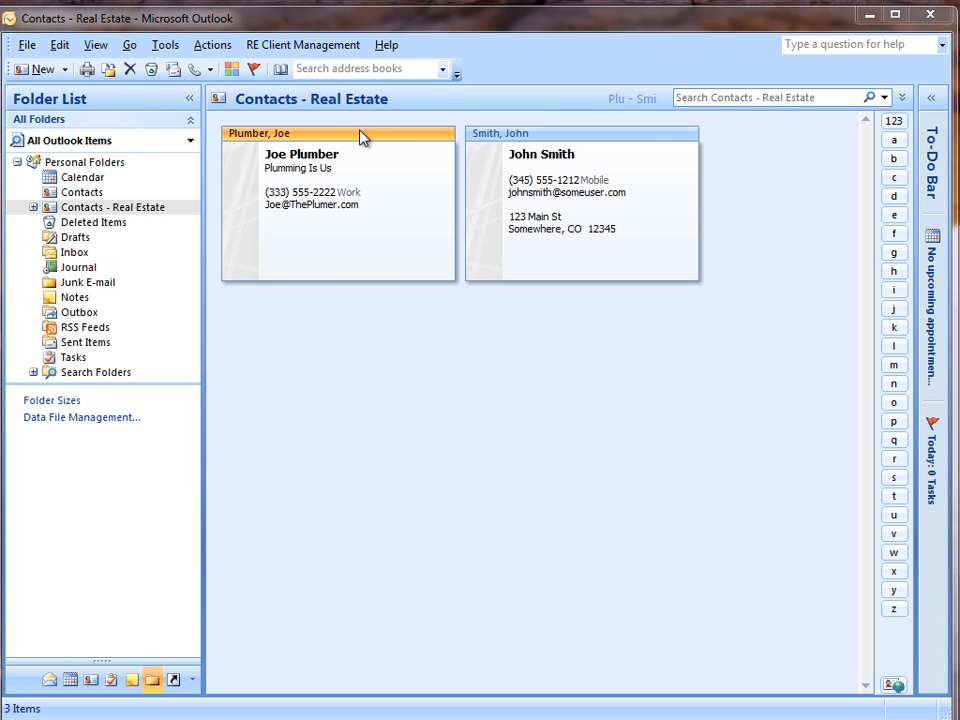
pyautogui.doubleClick(30, 40)
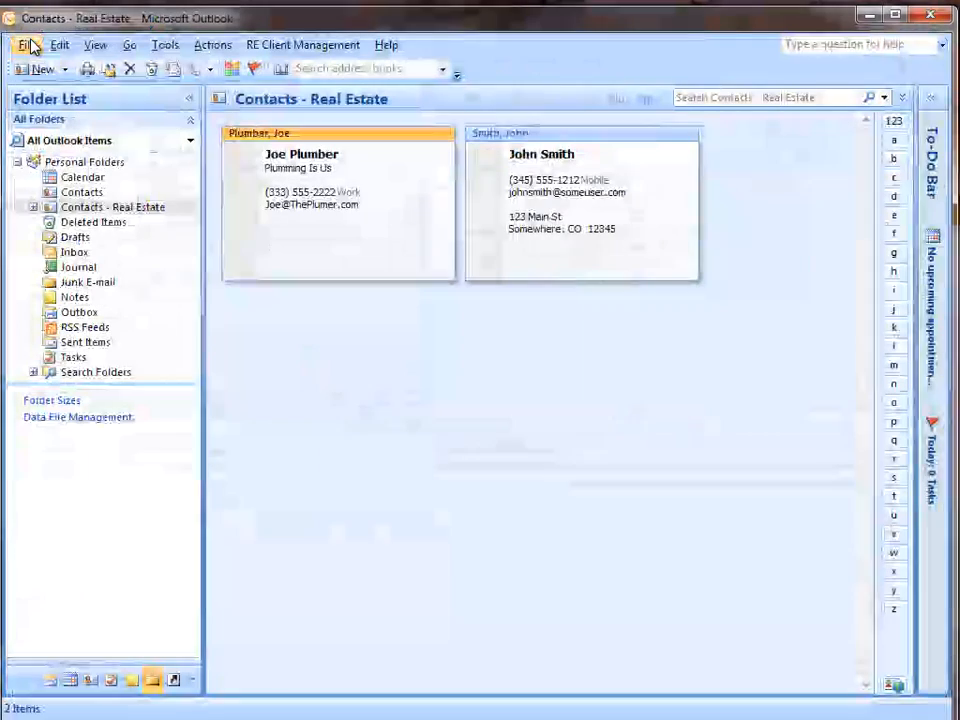
pyautogui.rightClick(344, 145)
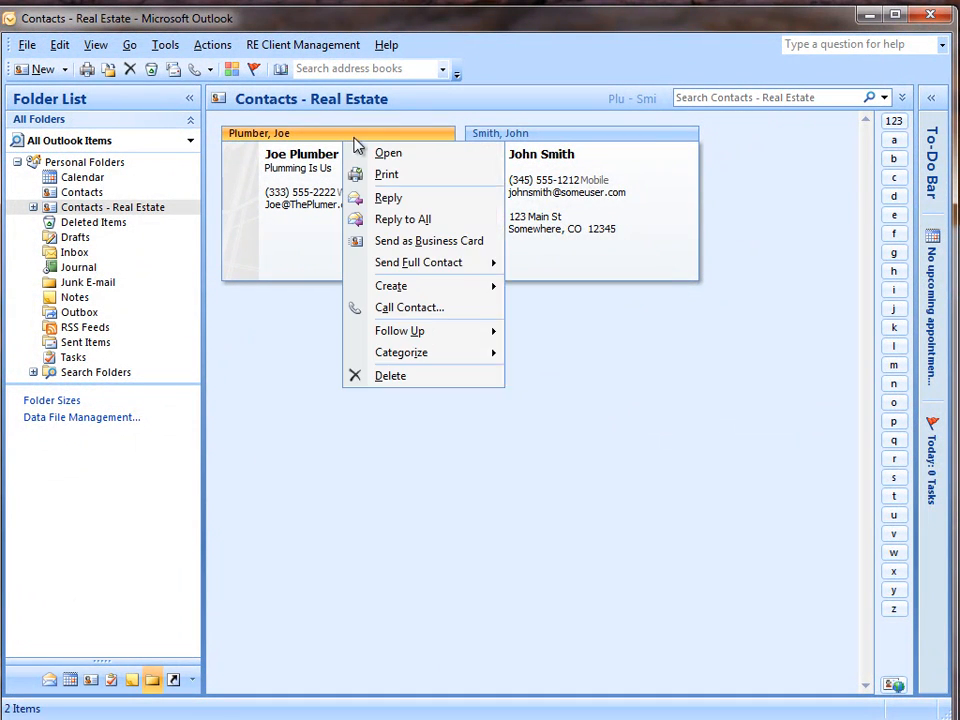
pyautogui.click(409, 386)
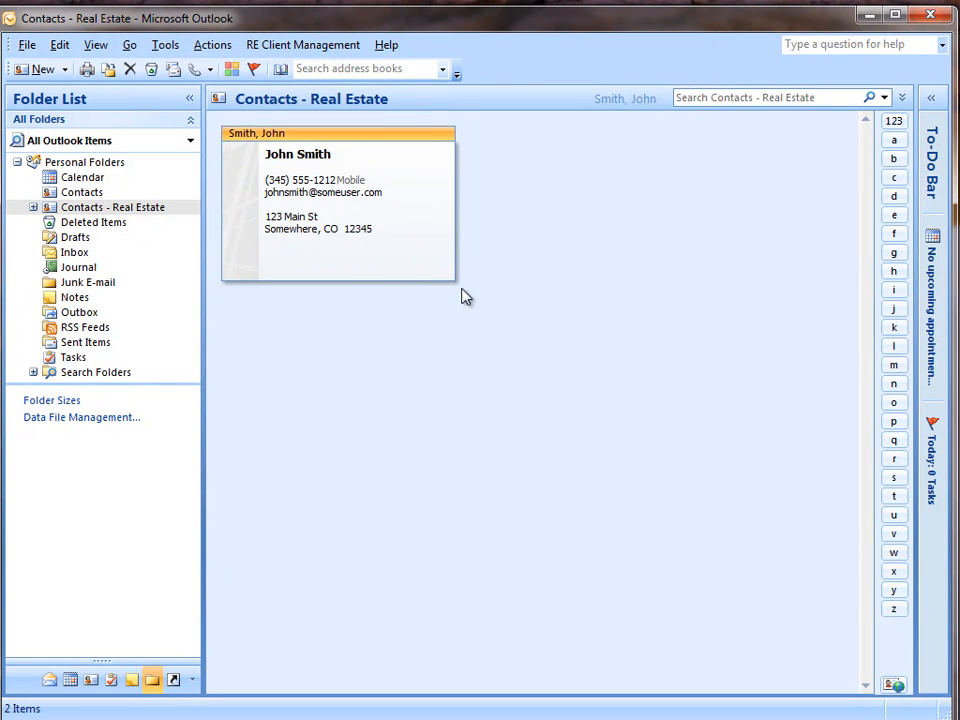
# - Open campaign creation and management, reposition its window and select the Test campaign
pyautogui.click(289, 47)
pyautogui.moveTo(297, 138)
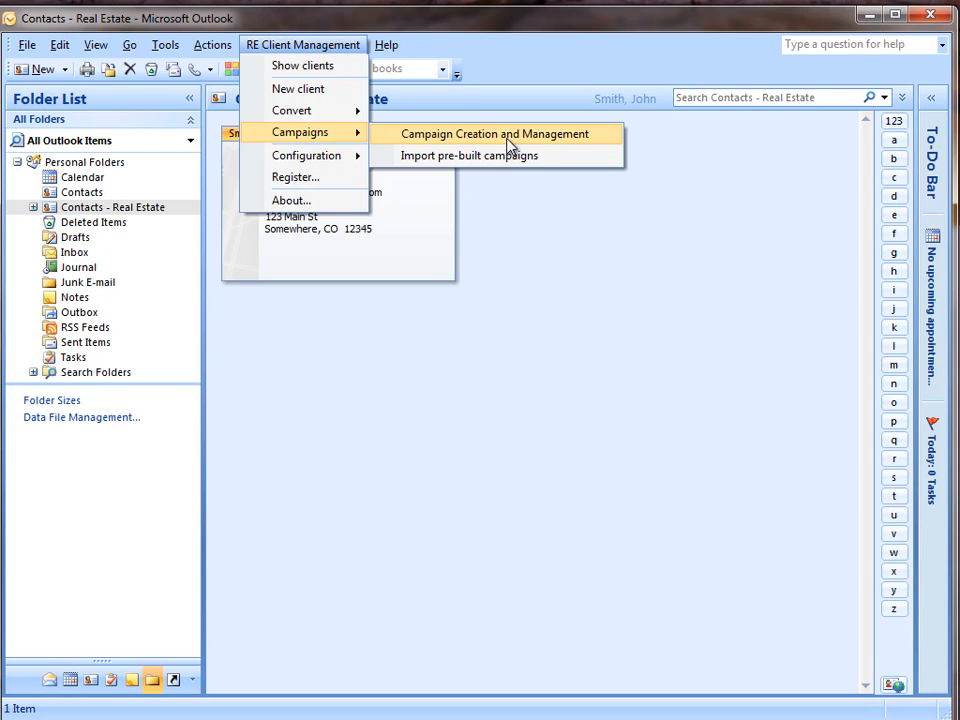
pyautogui.click(510, 145)
pyautogui.moveTo(510, 238); pyautogui.dragTo(345, 155)
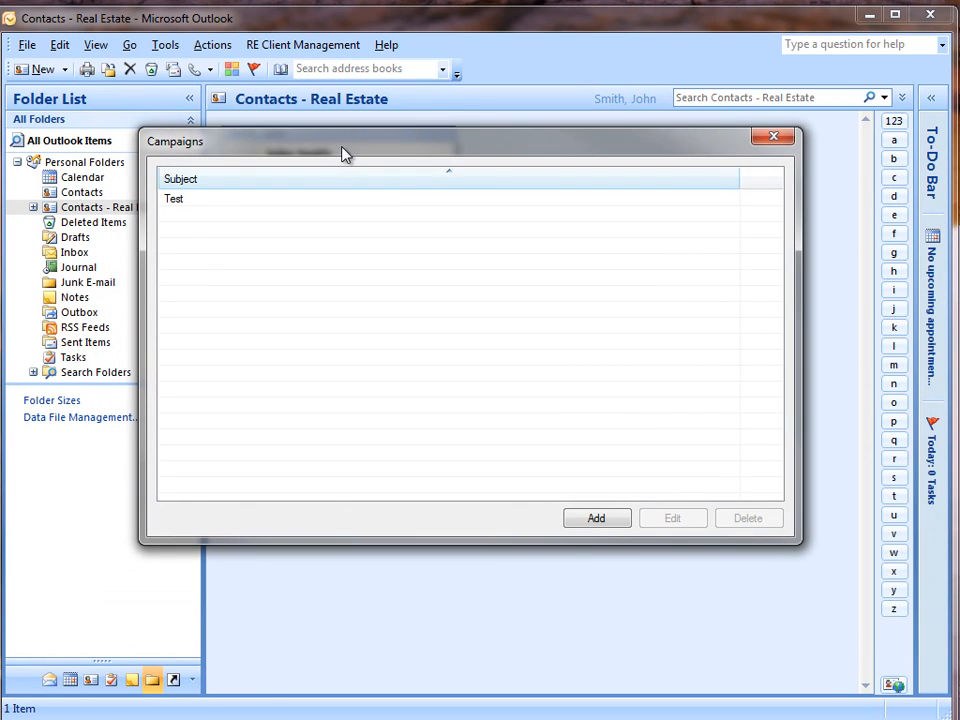
pyautogui.click(193, 204)
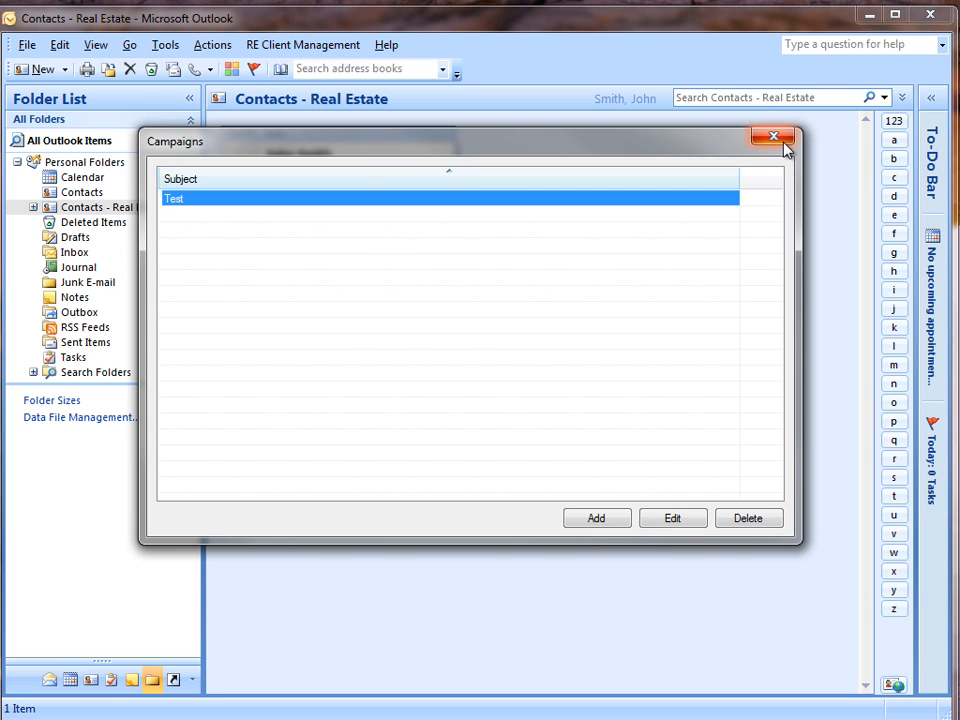
# - Examine the MLS system URL configuration and its {0} placeholder for the MLS ID, leaving without saving
pyautogui.click(285, 46)
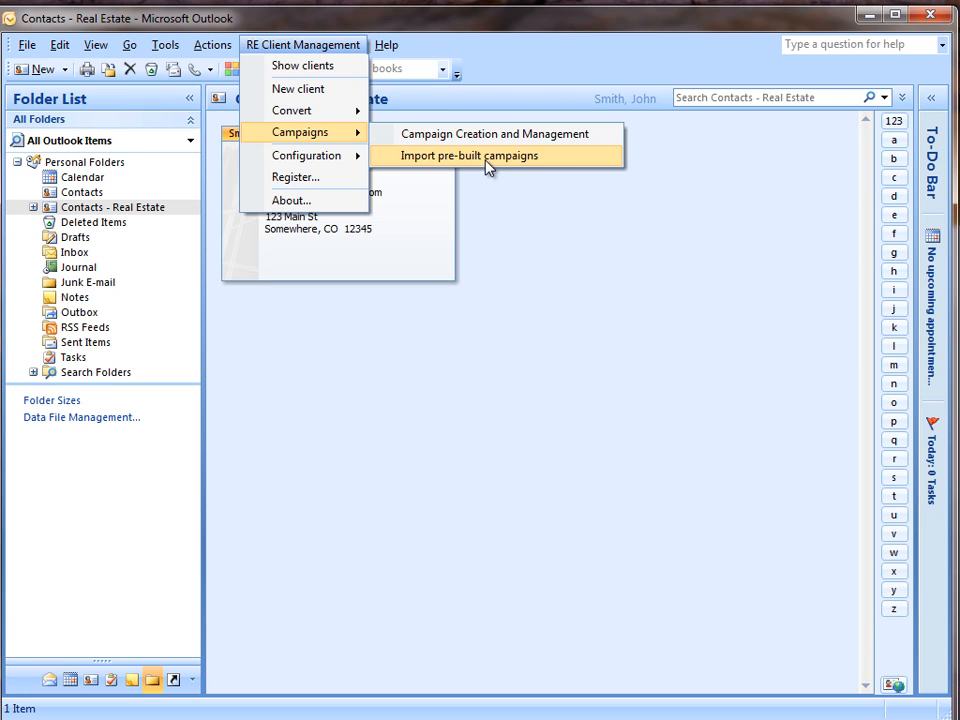
pyautogui.moveTo(327, 163)
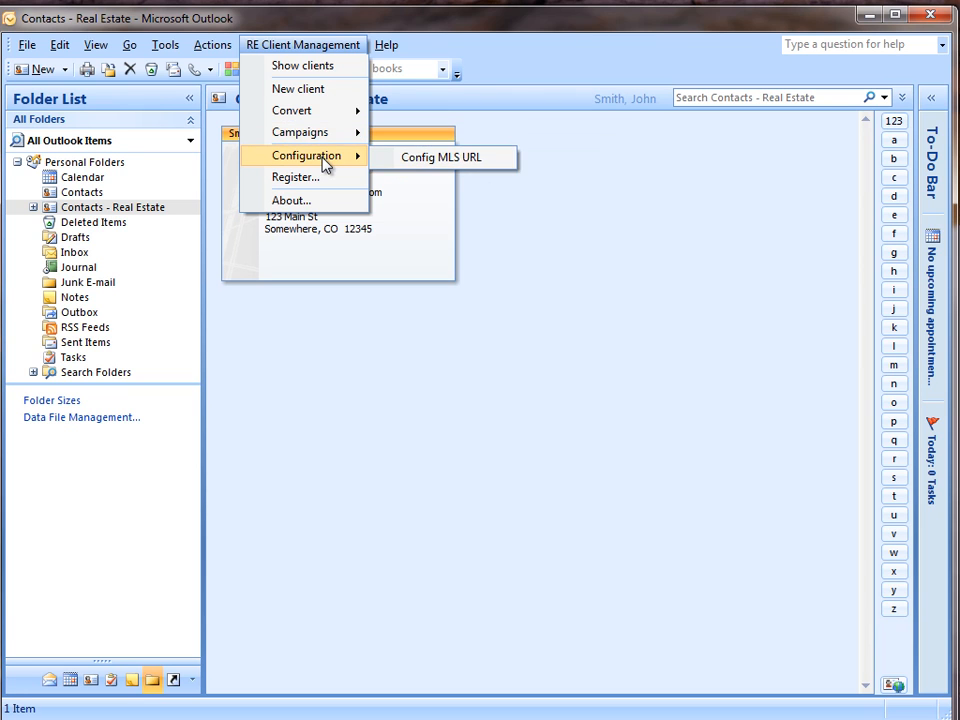
pyautogui.click(461, 163)
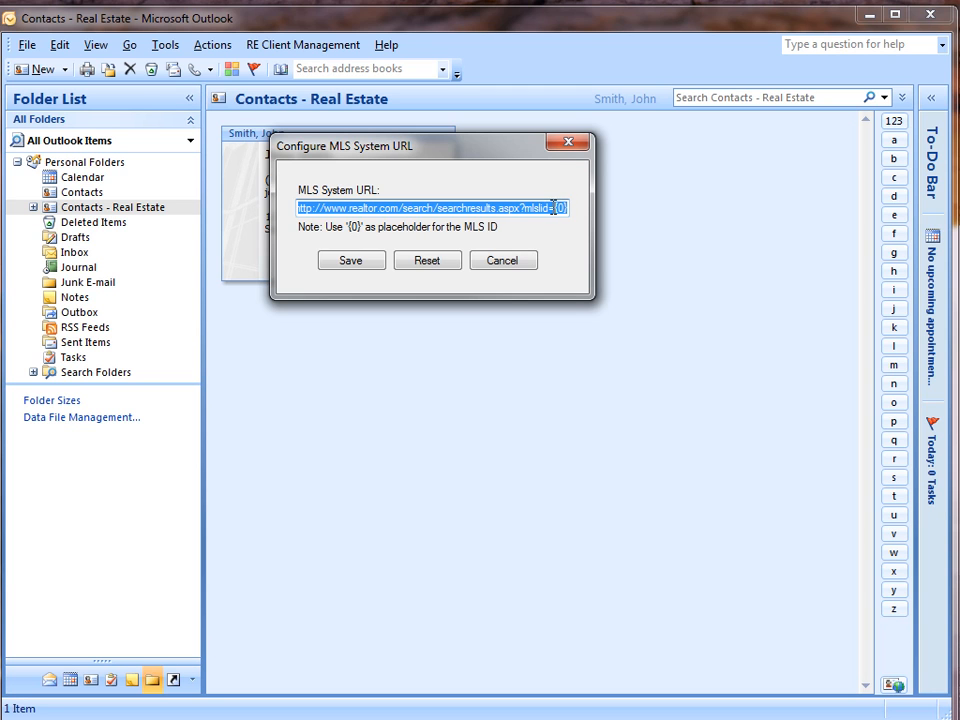
pyautogui.moveTo(553, 207); pyautogui.dragTo(571, 207)
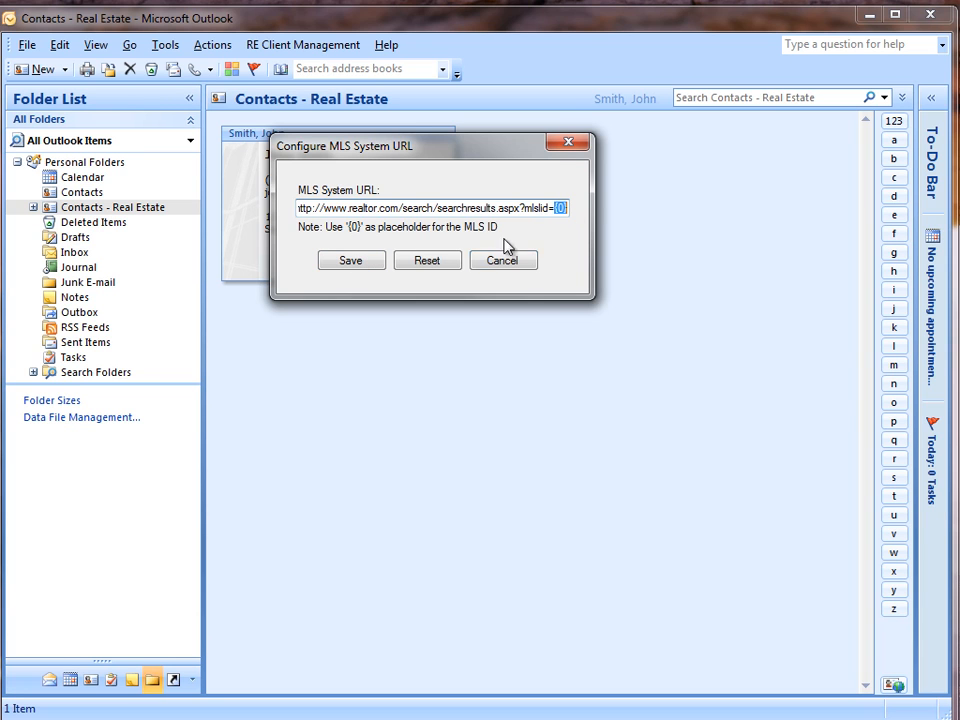
pyautogui.click(524, 265)
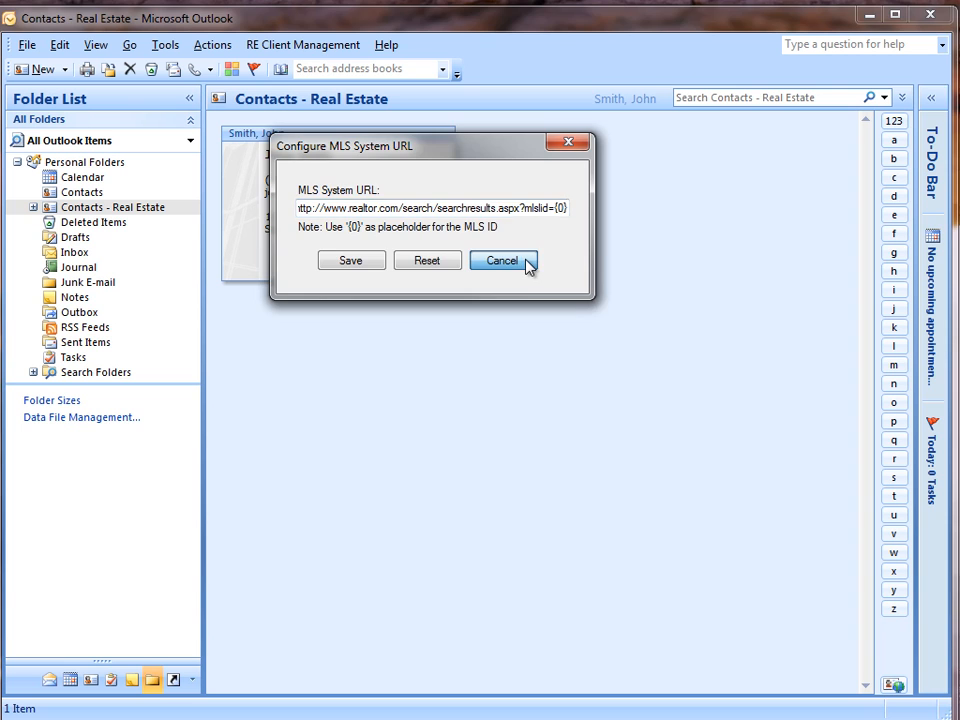
# - Examine the add-in's registration window with its e-mail and key fields, and close it
pyautogui.click(325, 46)
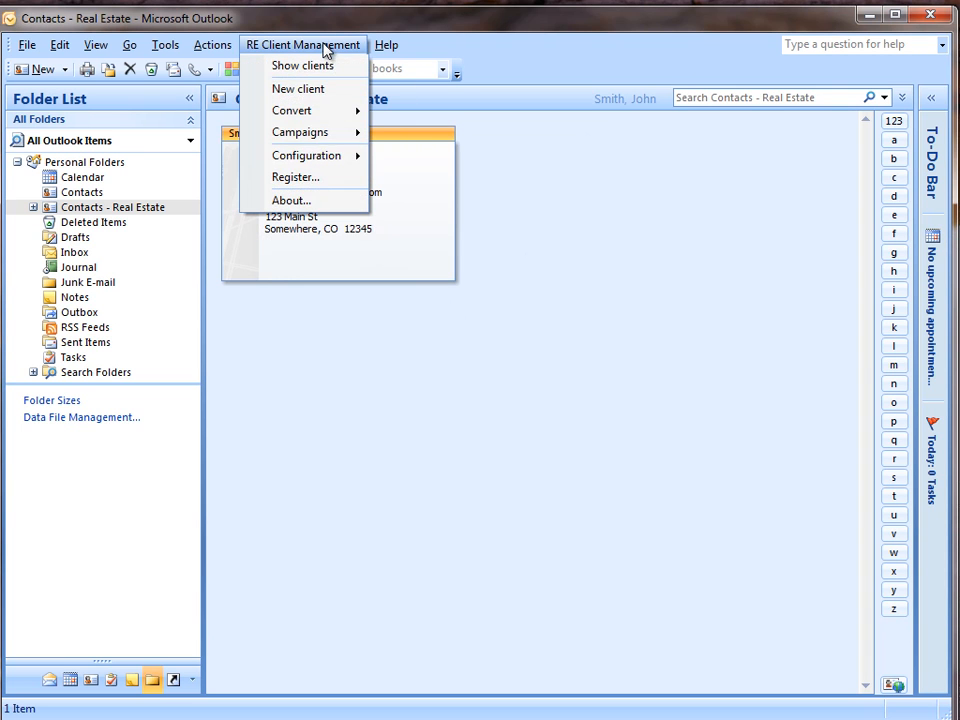
pyautogui.click(306, 185)
pyautogui.moveTo(574, 345); pyautogui.dragTo(335, 171)
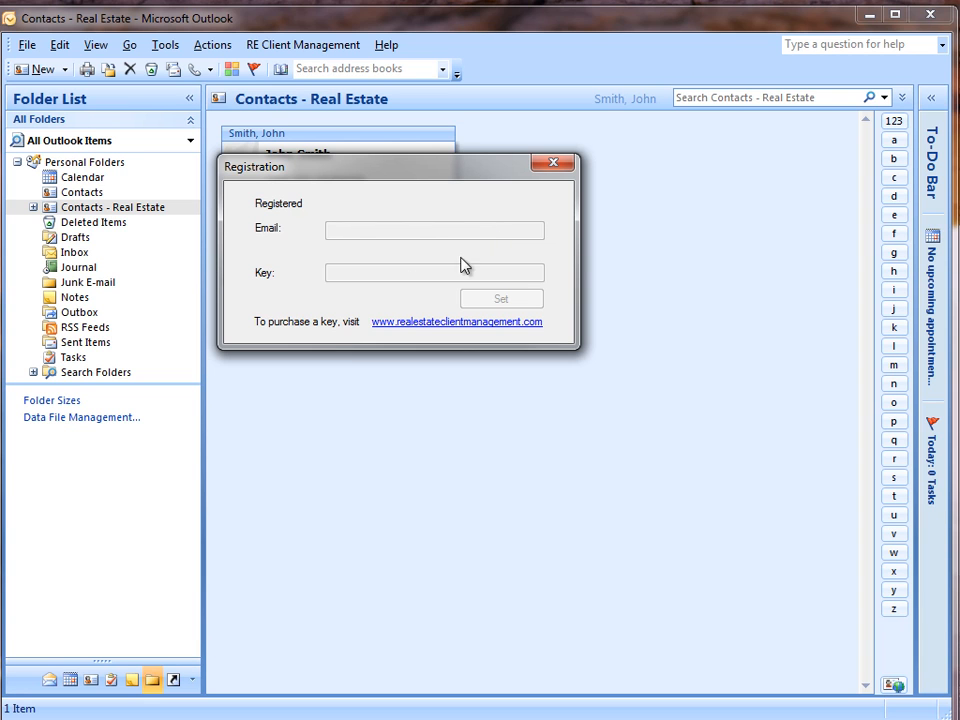
pyautogui.click(558, 165)
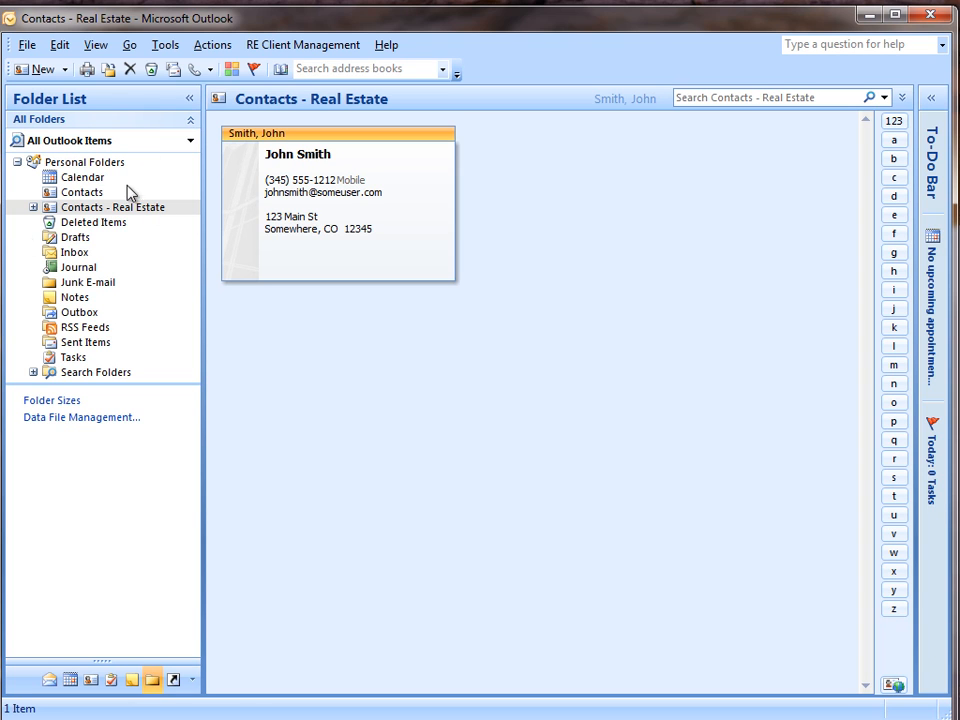
# - Examine the Listings and Purchases subfolders, including the purchase record's form, and return to the Contacts - Real Estate folder
pyautogui.click(33, 207)
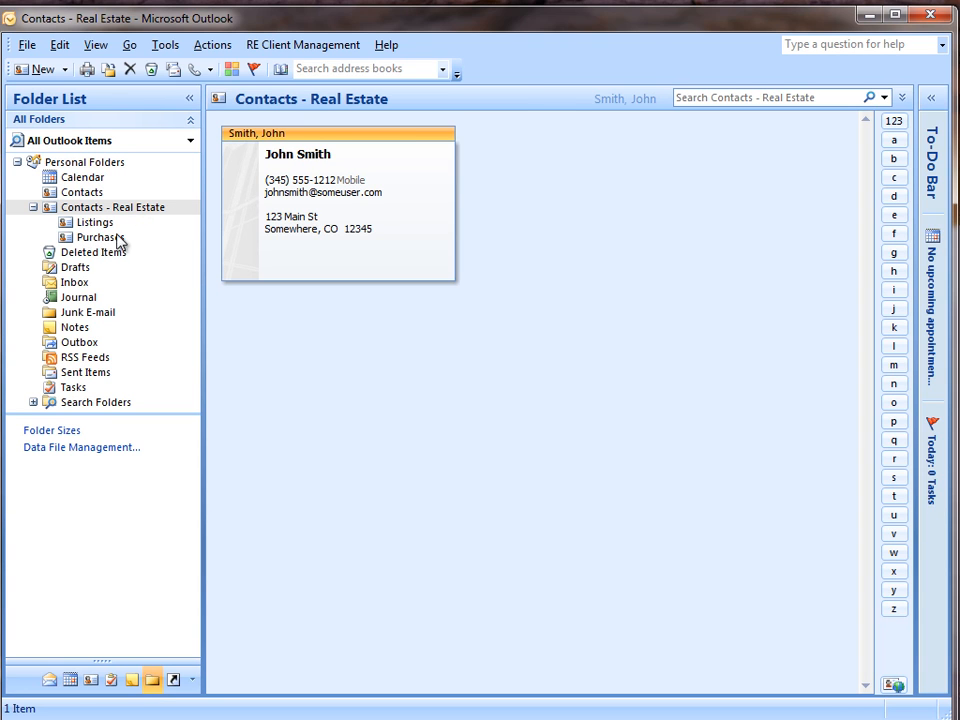
pyautogui.click(101, 223)
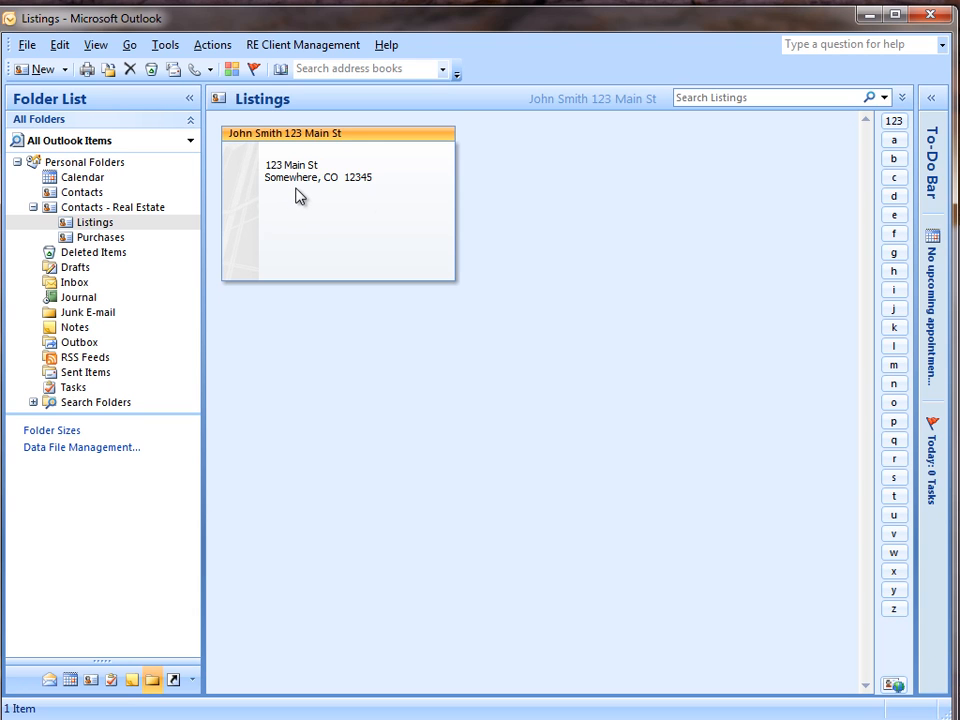
pyautogui.click(112, 238)
pyautogui.doubleClick(323, 143)
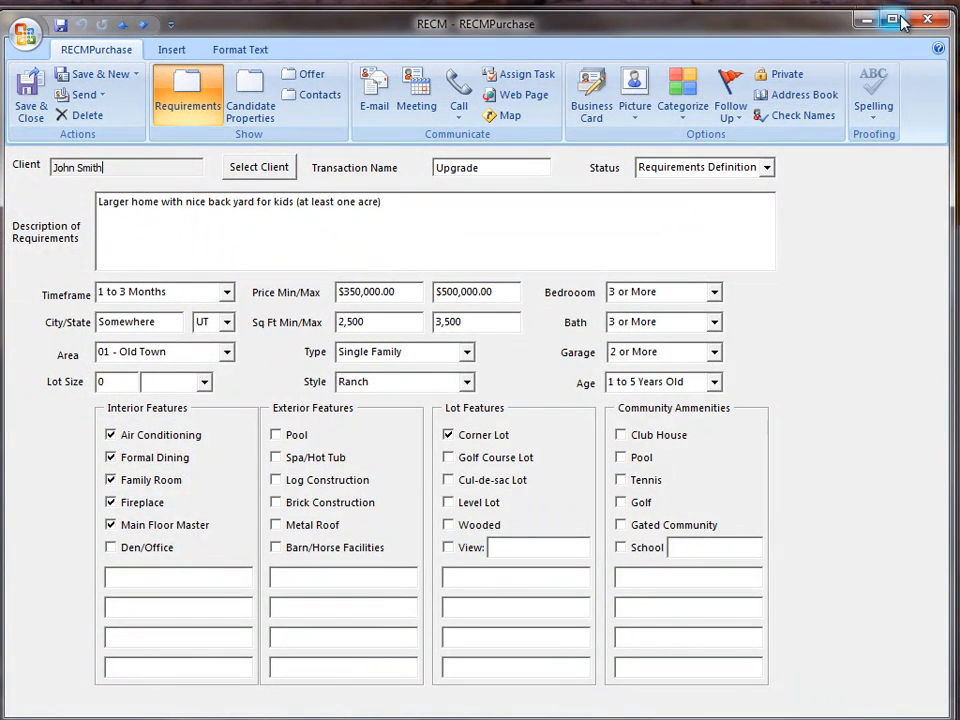
pyautogui.click(927, 20)
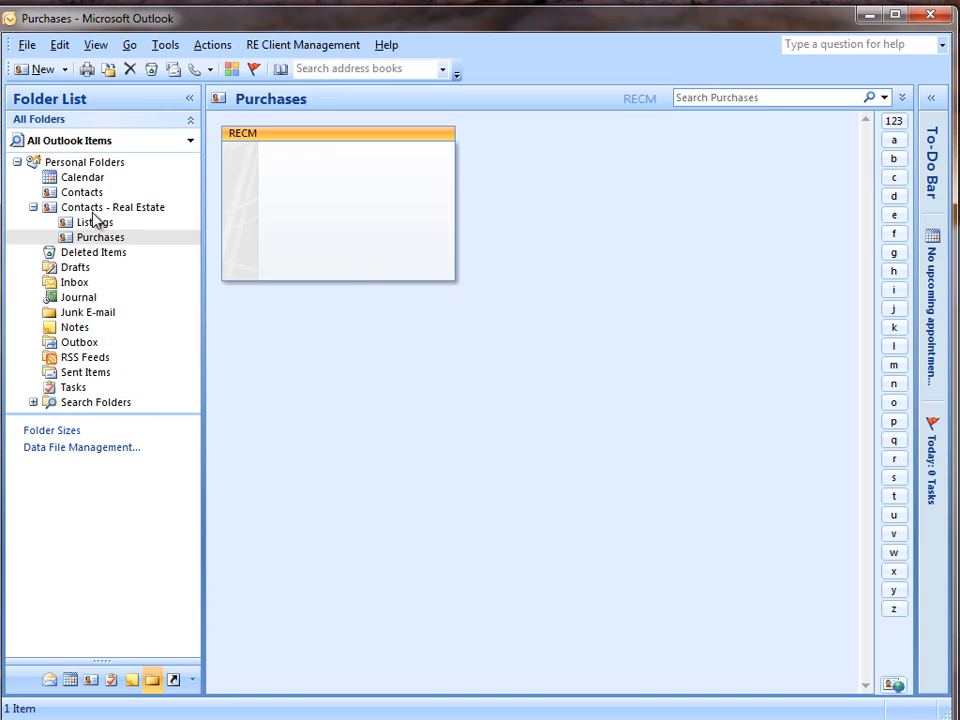
pyautogui.click(140, 208)
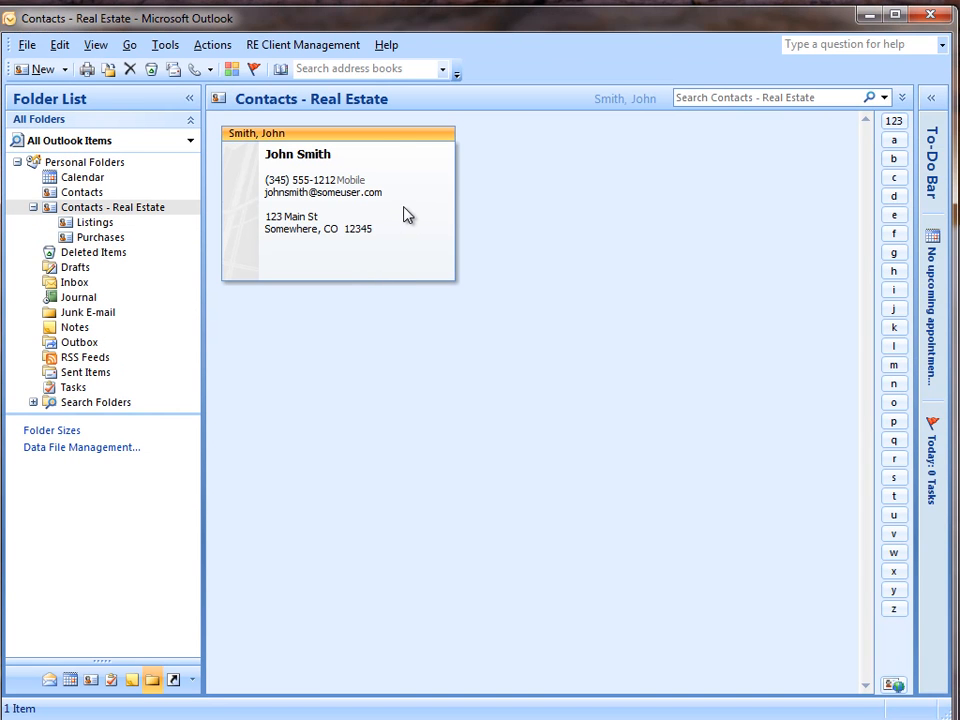
# - Open the client's record from the Contacts - Real Estate folder and review its family details and listings
pyautogui.doubleClick(362, 139)
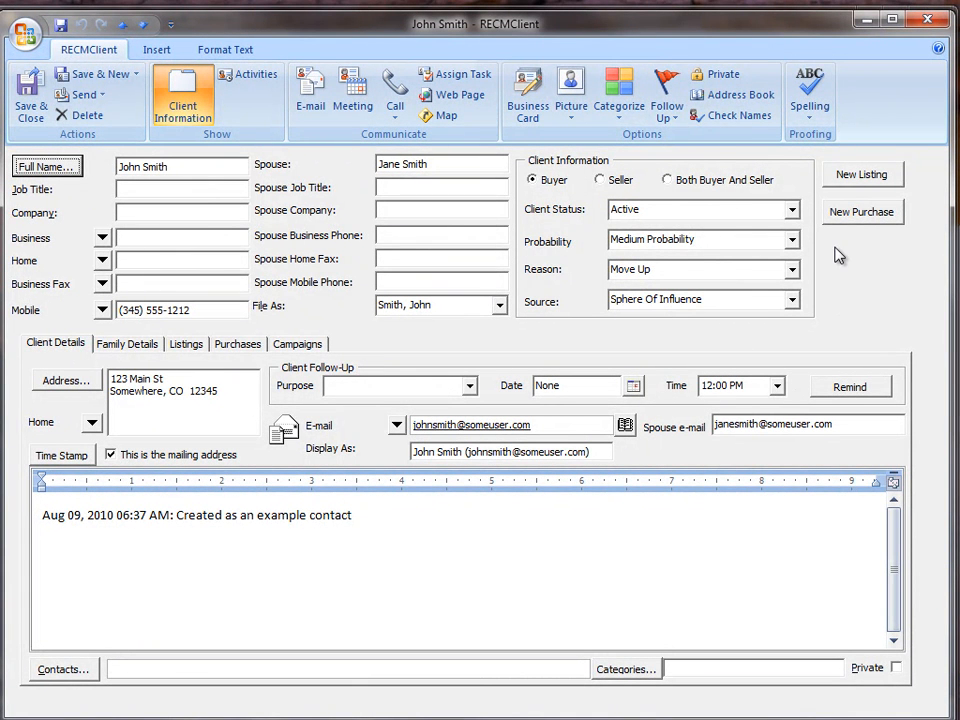
pyautogui.click(130, 345)
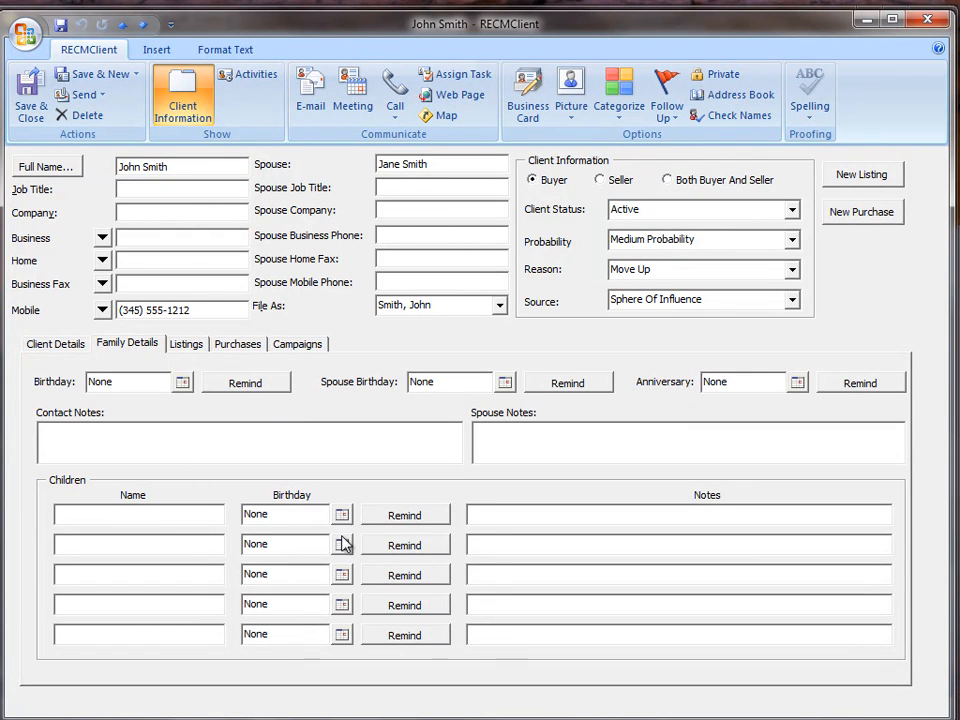
pyautogui.click(188, 343)
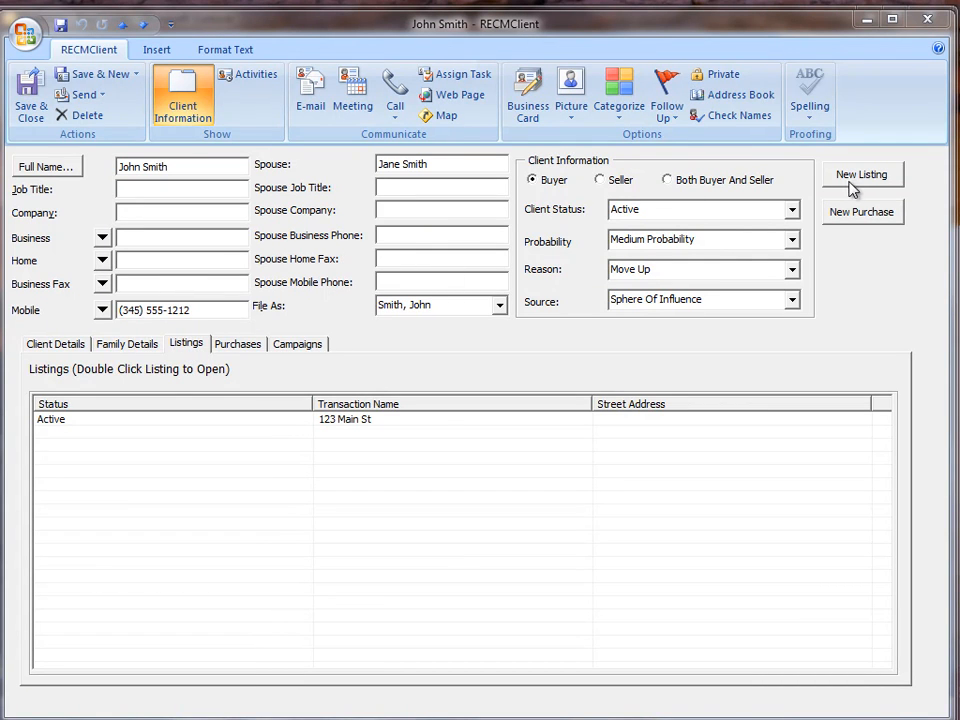
# - Open the client's active listing from the record, examine its property information and close the listing form
pyautogui.click(154, 425)
pyautogui.click(148, 426)
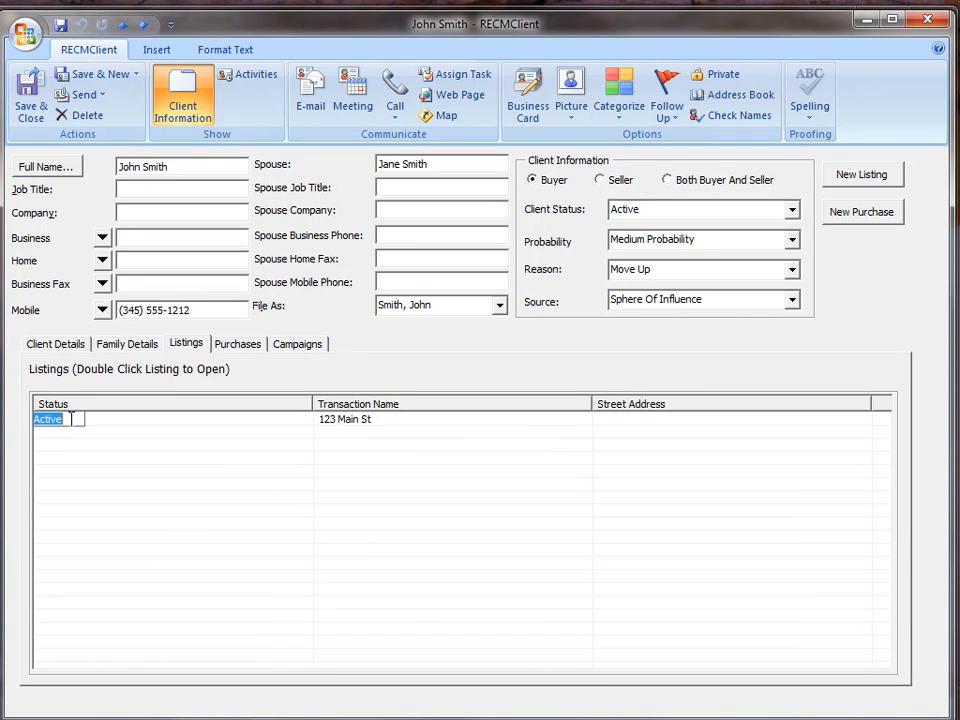
pyautogui.click(150, 424)
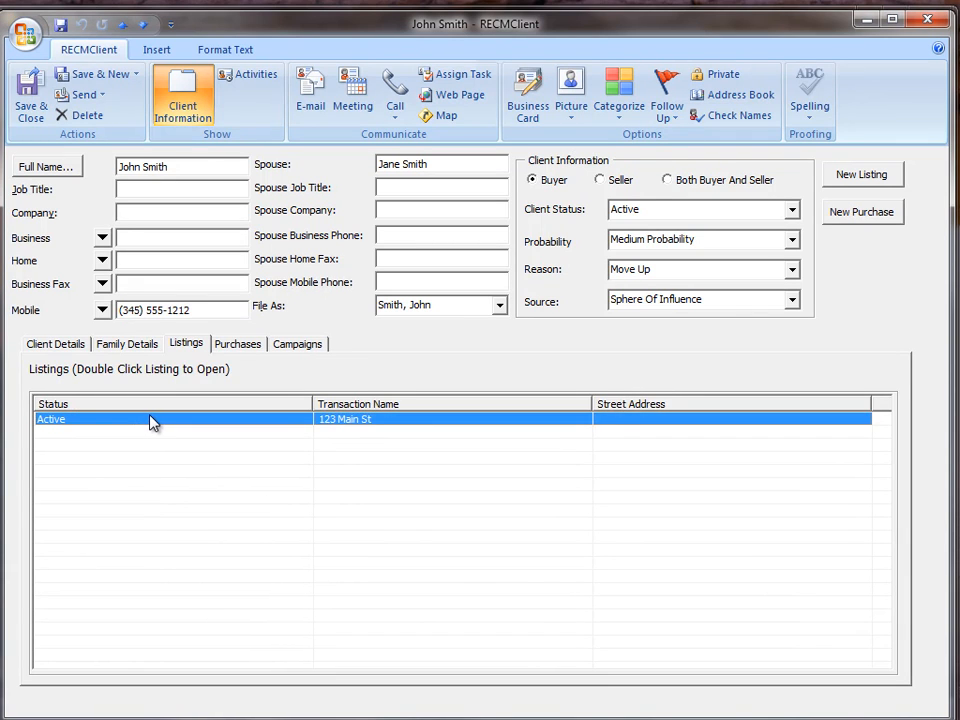
pyautogui.doubleClick(250, 426)
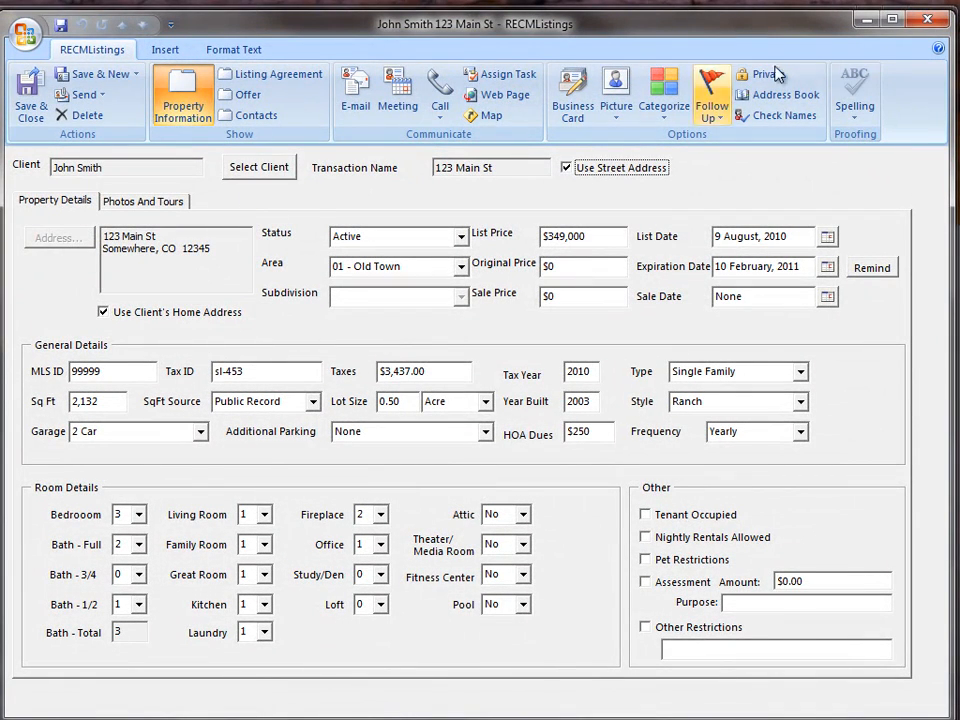
pyautogui.click(928, 22)
pyautogui.click(662, 516)
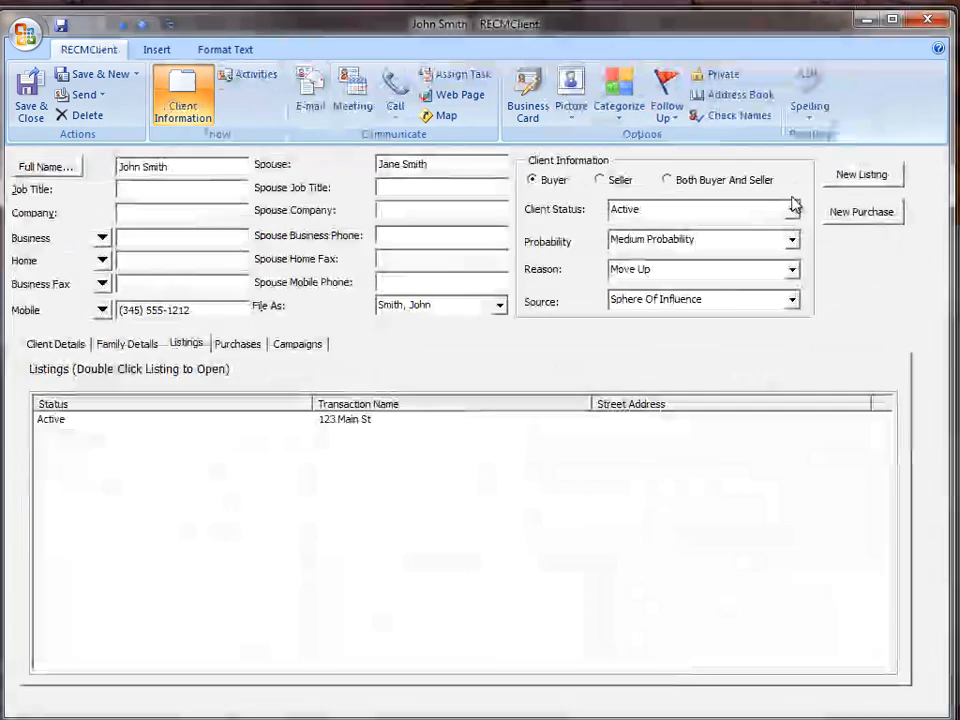
# - Open the client's Upgrade purchase from the record, examine its requirements and close the purchase form
pyautogui.click(220, 346)
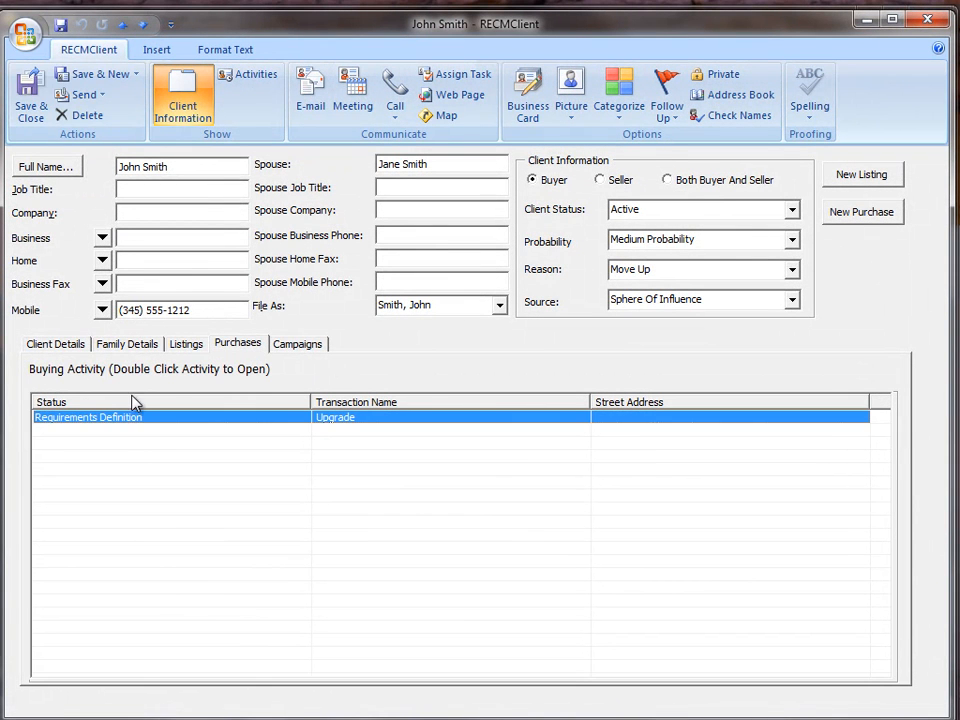
pyautogui.doubleClick(240, 418)
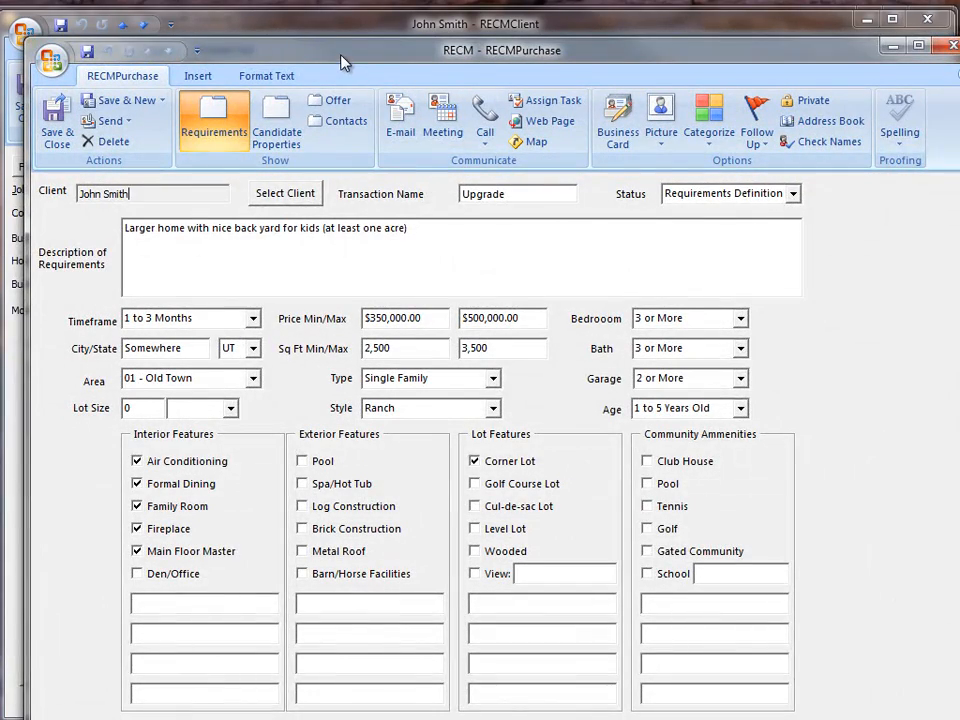
pyautogui.moveTo(340, 55); pyautogui.dragTo(317, 31)
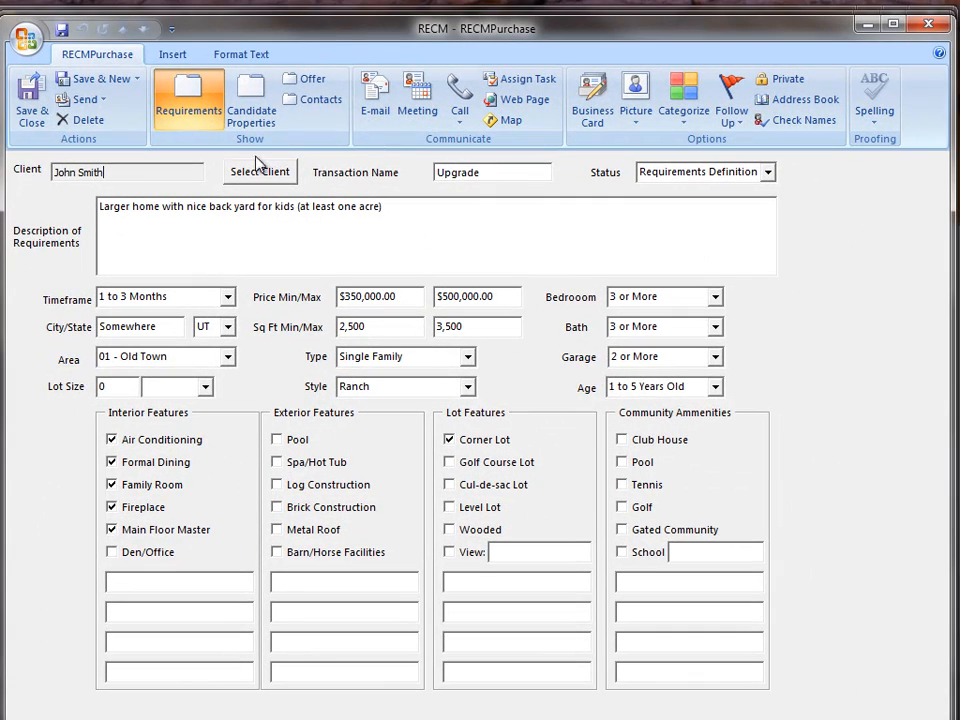
pyautogui.click(930, 24)
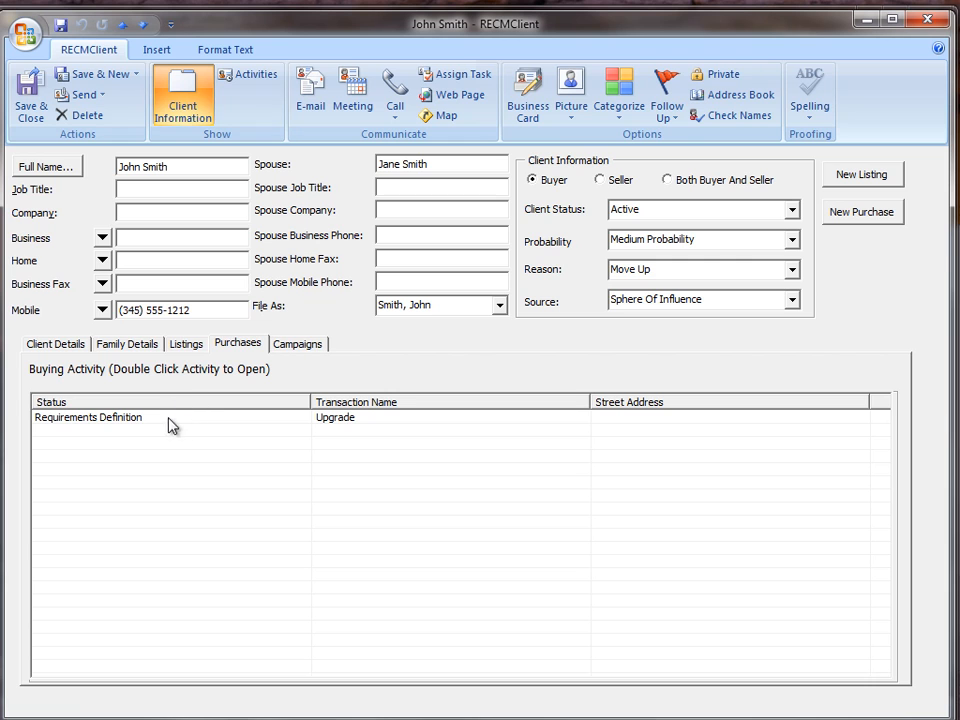
# - Review the client's campaign membership options, select the available Test campaign and return to the client details
pyautogui.click(289, 346)
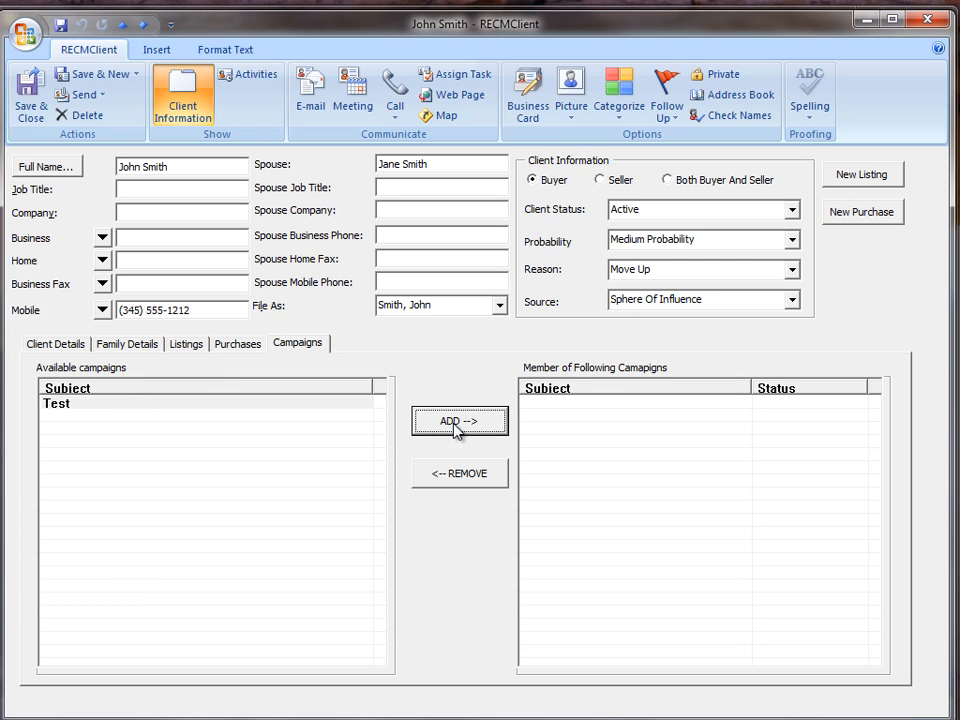
pyautogui.click(333, 405)
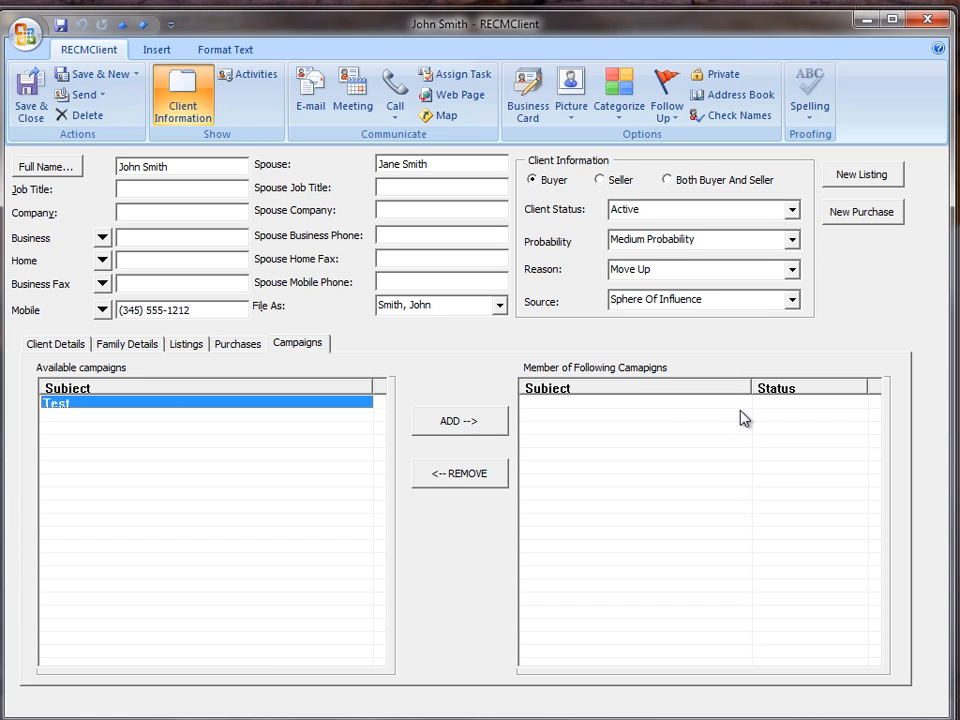
pyautogui.click(77, 350)
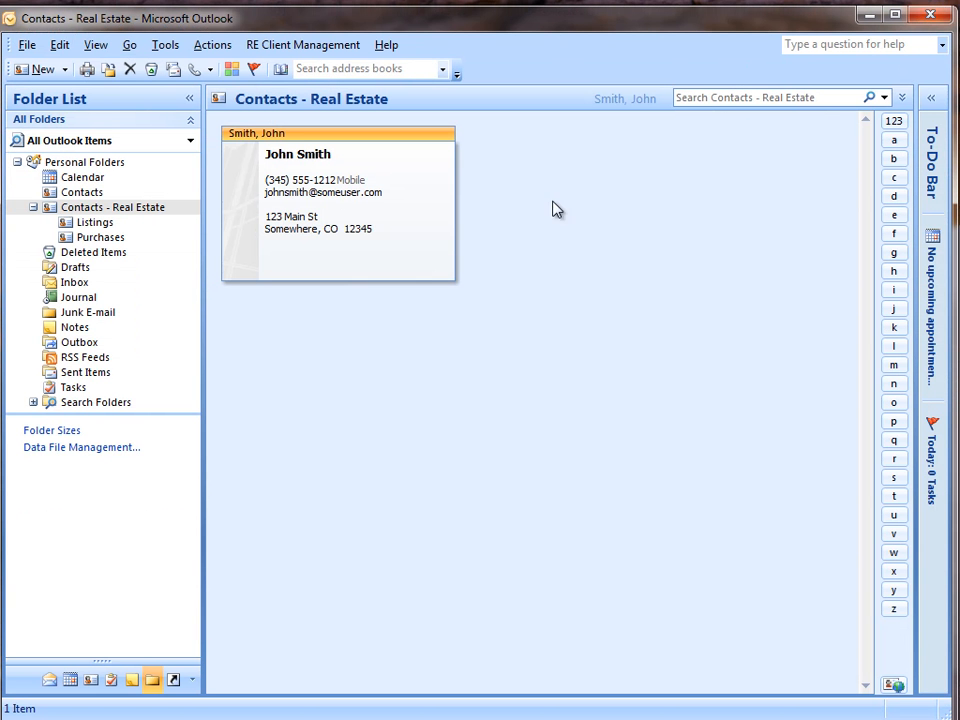